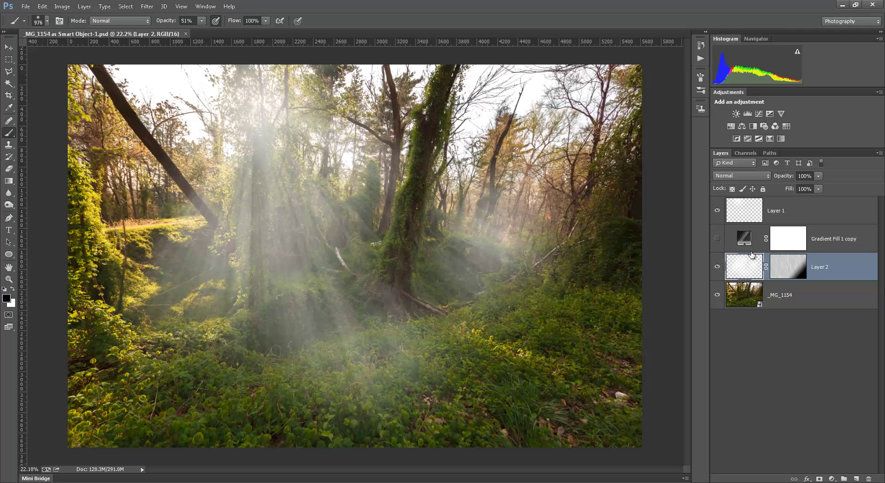
# Add a new layer above Layer 1 and set its blend mode to Color Dodge.
pyautogui.click(821, 218)
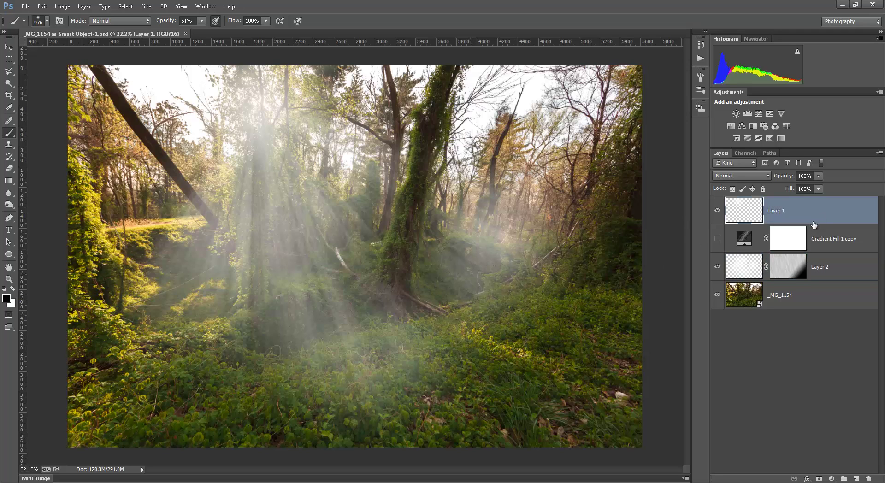
pyautogui.click(856, 480)
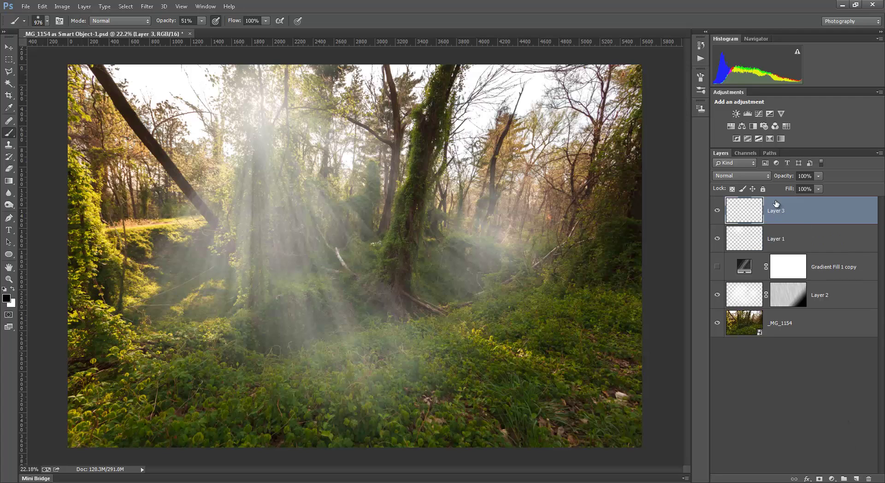
pyautogui.click(758, 176)
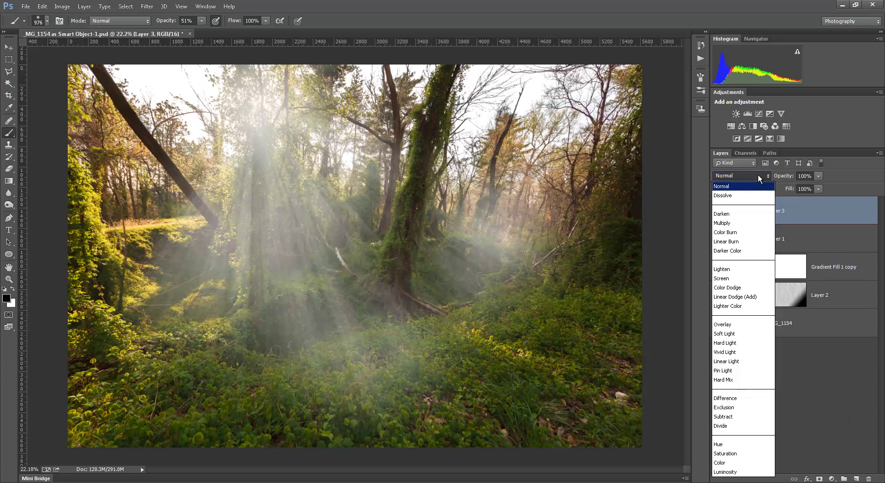
pyautogui.click(727, 288)
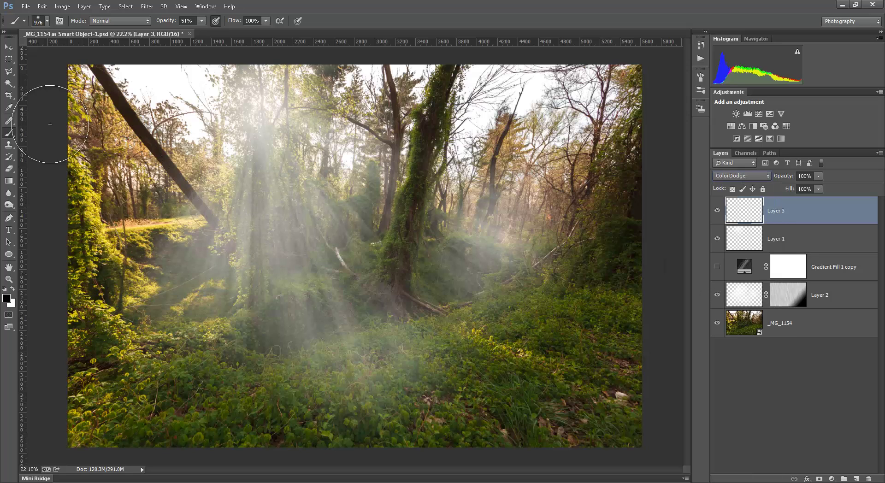
# Sample the foliage colour and darken it to a dark olive #324c18 for the brush.
pyautogui.click(9, 109)
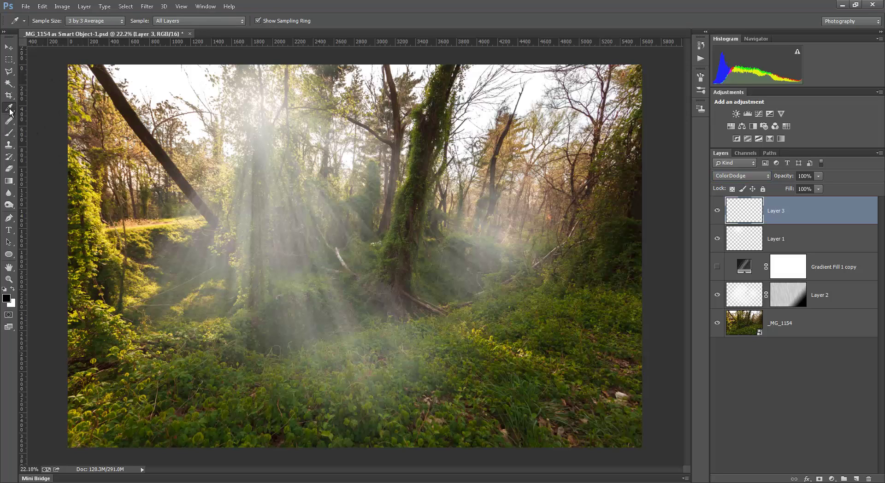
pyautogui.click(99, 195)
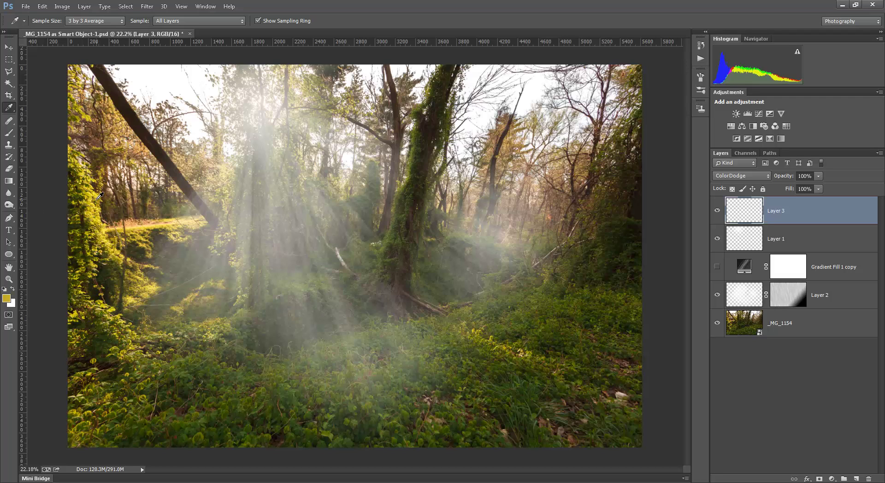
pyautogui.click(8, 301)
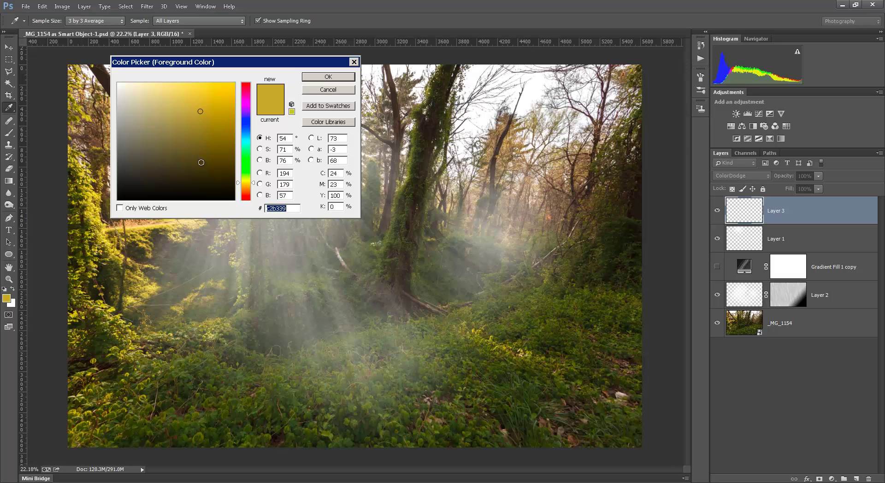
pyautogui.click(200, 167)
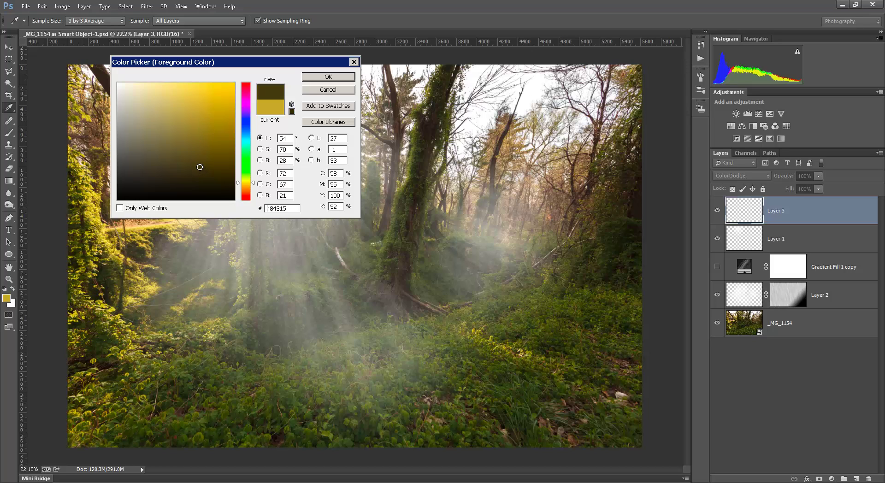
pyautogui.click(200, 163)
pyautogui.click(317, 81)
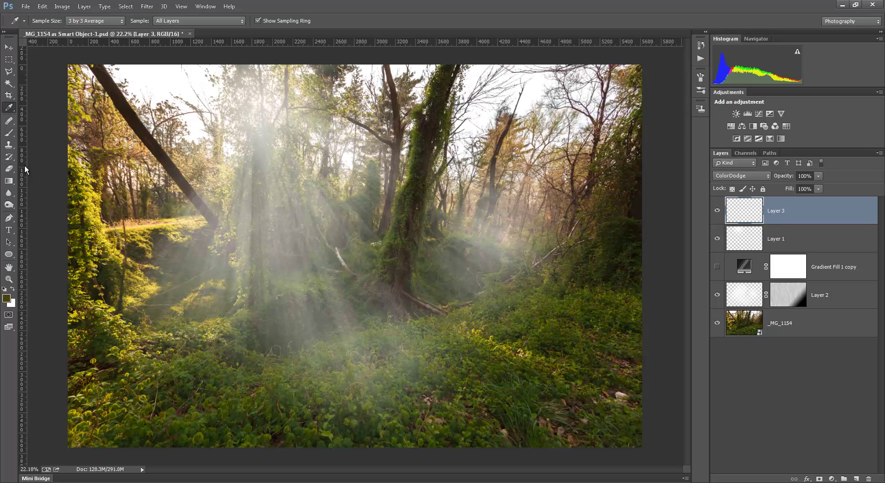
pyautogui.click(8, 132)
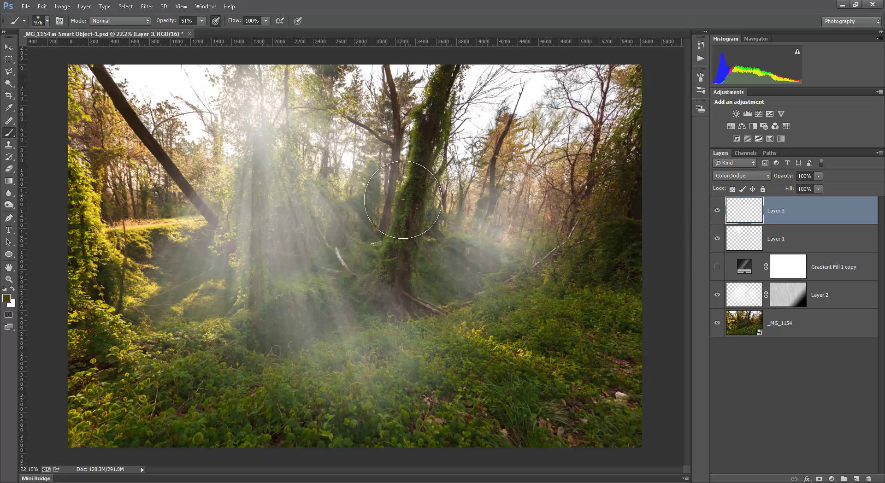
# Set the soft brush size to about 66 px for detailed glow work.
pyautogui.rightClick(421, 215)
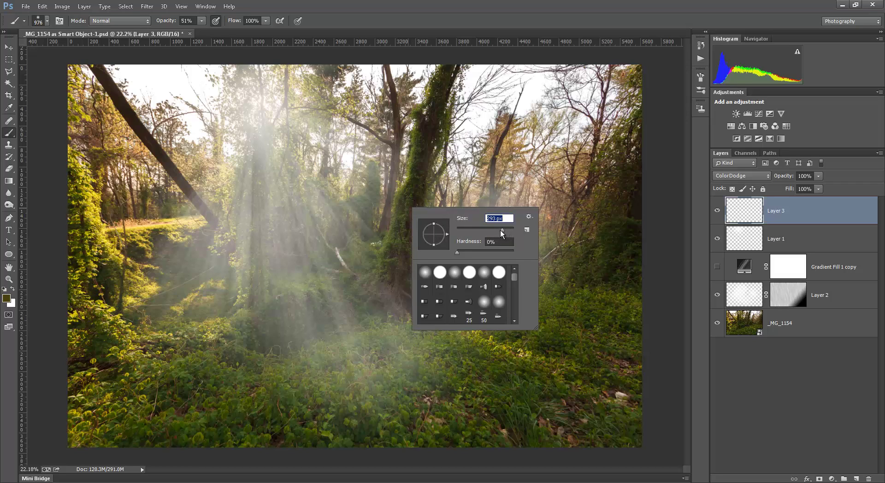
pyautogui.moveTo(470, 229); pyautogui.dragTo(475, 229)
pyautogui.click(454, 12)
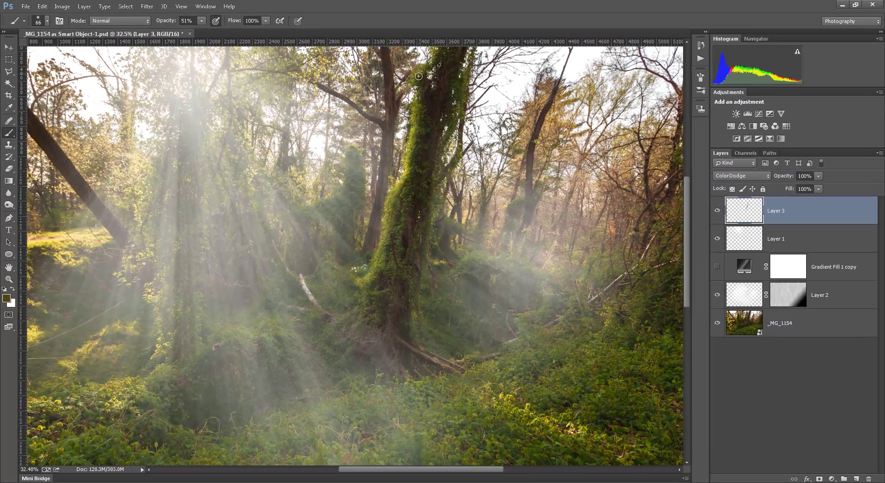
# Create Layer 4 at the top of the stack with Color Dodge blending.
pyautogui.scroll(-5, 464, 245)
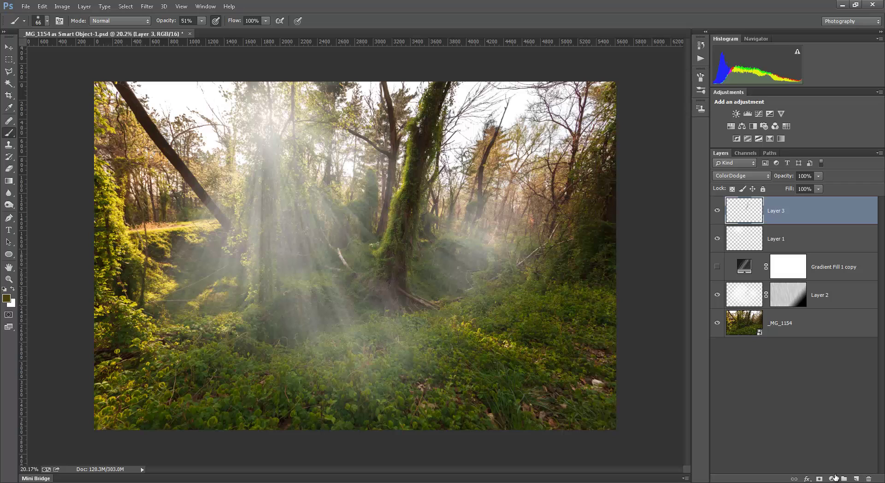
pyautogui.click(856, 479)
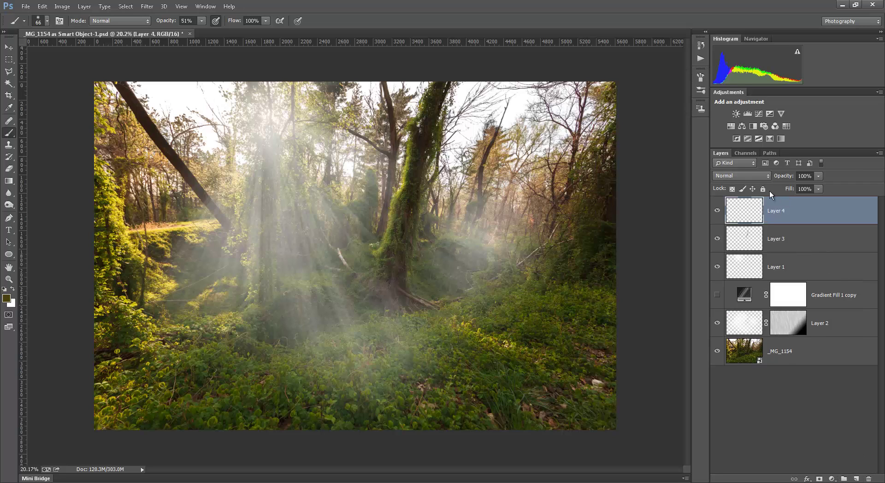
pyautogui.click(754, 176)
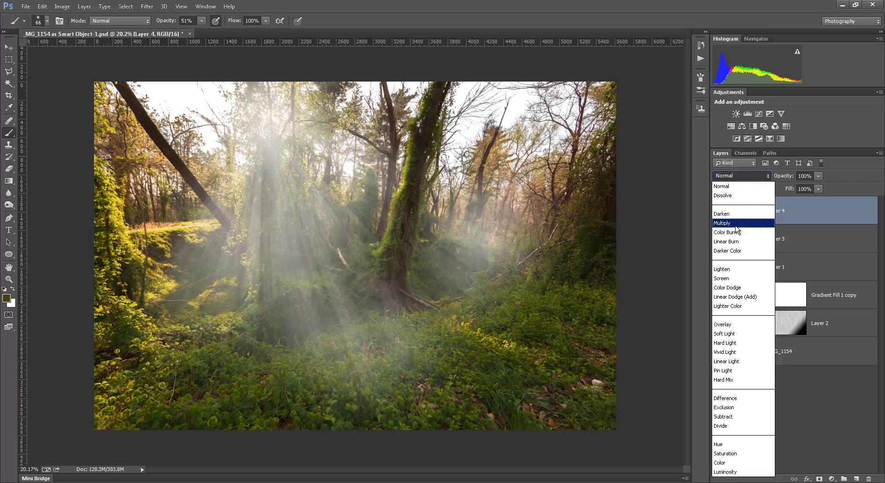
pyautogui.click(733, 288)
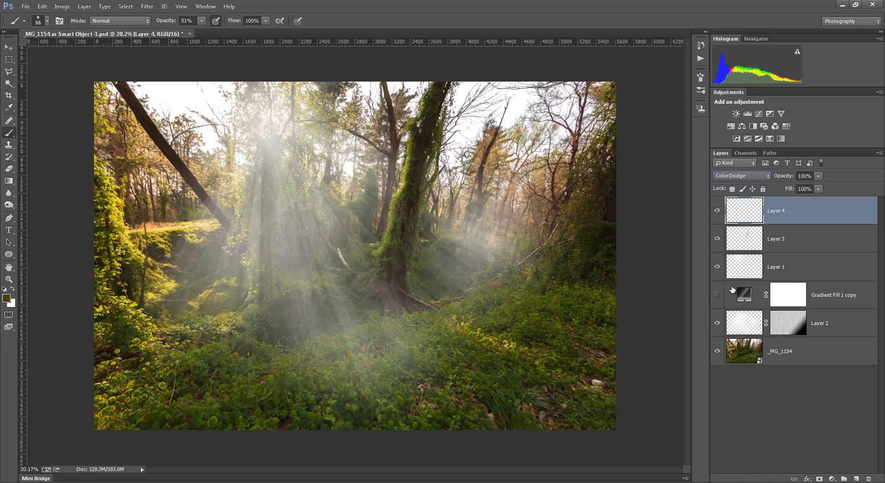
# Resize the soft brush to about 1053 px.
pyautogui.rightClick(444, 201)
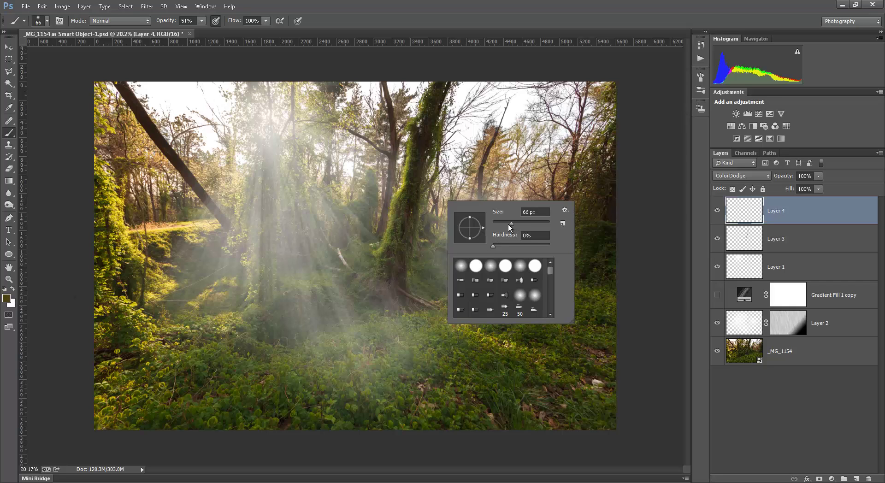
pyautogui.moveTo(511, 222); pyautogui.dragTo(532, 223)
pyautogui.moveTo(546, 222); pyautogui.dragTo(549, 222)
pyautogui.moveTo(546, 223); pyautogui.dragTo(546, 224)
pyautogui.moveTo(546, 225); pyautogui.dragTo(546, 225)
pyautogui.moveTo(495, 214); pyautogui.dragTo(283, 208)
pyautogui.moveTo(493, 217); pyautogui.dragTo(452, 210)
pyautogui.press('Return')
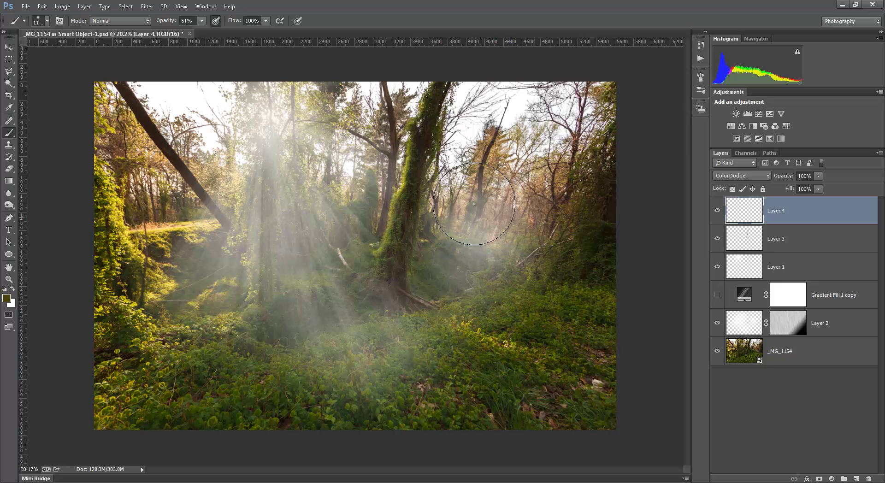
pyautogui.rightClick(456, 228)
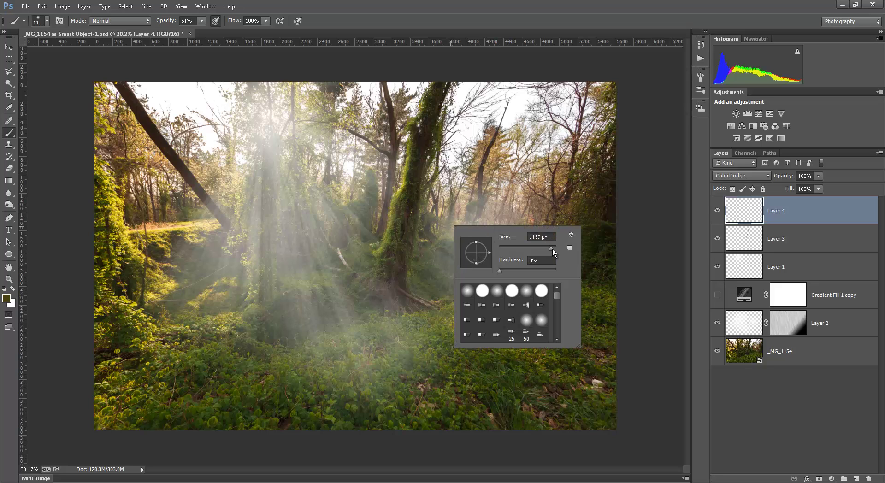
pyautogui.moveTo(507, 240)
pyautogui.mouseDown()
pyautogui.moveTo(436, 239)
pyautogui.moveTo(463, 239)
pyautogui.mouseUp()
# Paint soft olive glow across the lower-right, lower-centre and left foliage near the tree base.
pyautogui.click(519, 28)
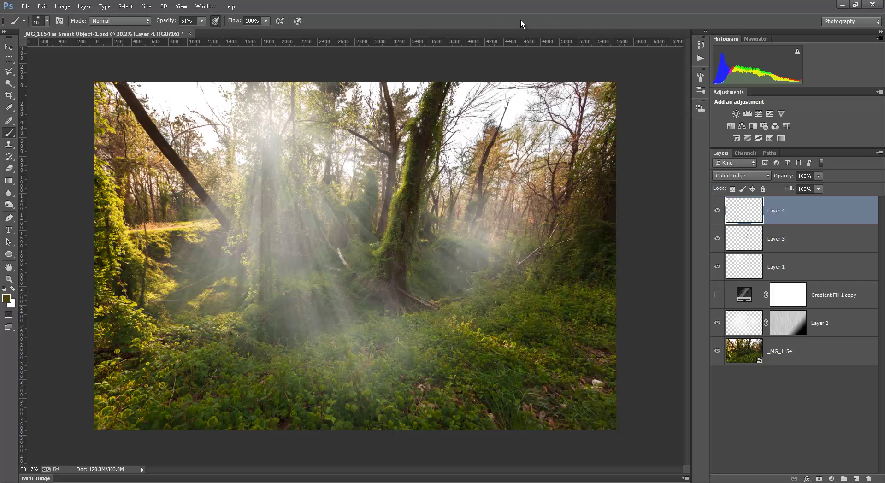
pyautogui.click(532, 302)
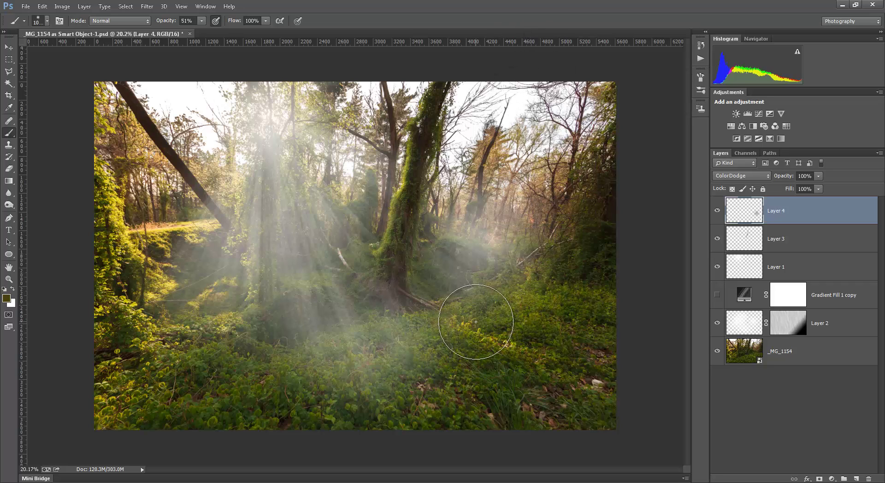
pyautogui.moveTo(475, 316); pyautogui.dragTo(357, 355)
pyautogui.click(395, 369)
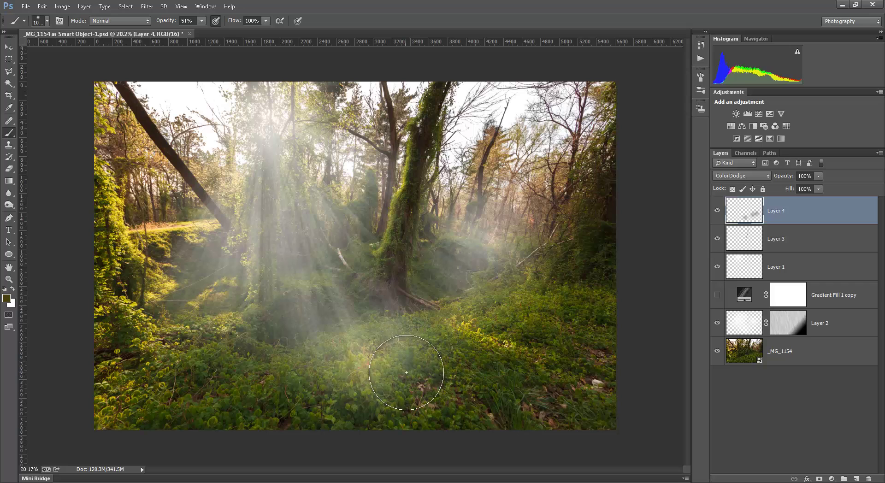
pyautogui.click(407, 371)
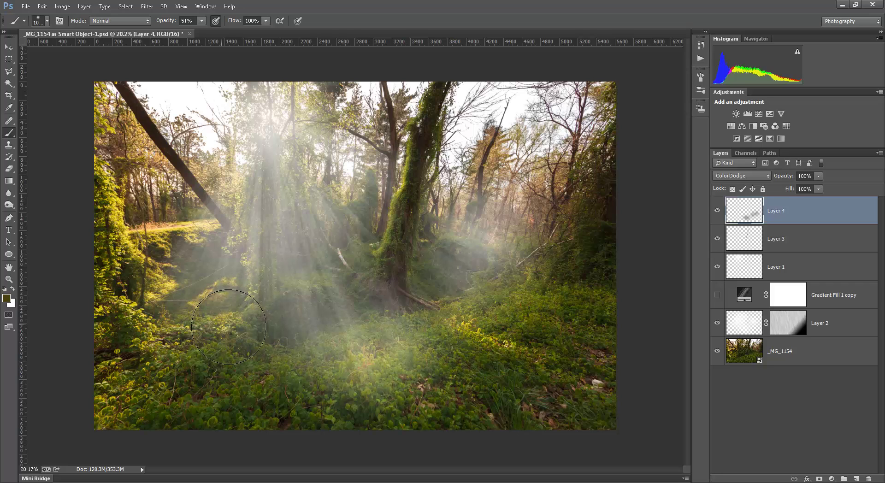
pyautogui.click(235, 341)
pyautogui.moveTo(235, 341)
pyautogui.mouseDown()
pyautogui.moveTo(217, 350)
pyautogui.moveTo(179, 330)
pyautogui.mouseUp()
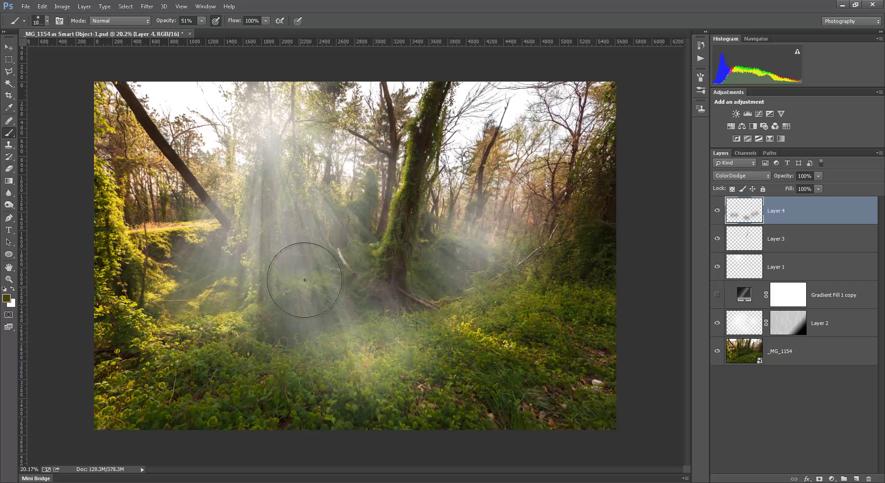
pyautogui.moveTo(301, 275); pyautogui.dragTo(222, 287)
pyautogui.click(214, 286)
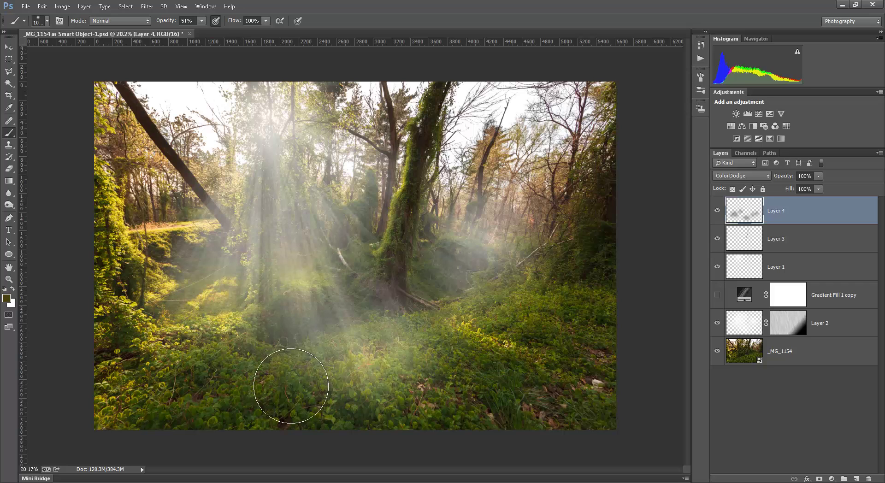
# Add glow over the right-side trees, the centre tree base and the fallen branch.
pyautogui.moveTo(329, 377); pyautogui.dragTo(415, 350)
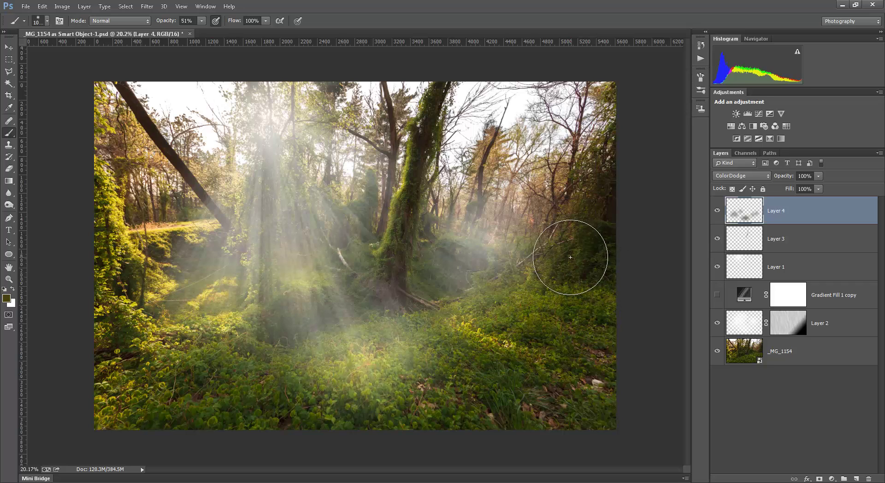
pyautogui.moveTo(580, 238)
pyautogui.mouseDown()
pyautogui.moveTo(574, 209)
pyautogui.moveTo(569, 253)
pyautogui.mouseUp()
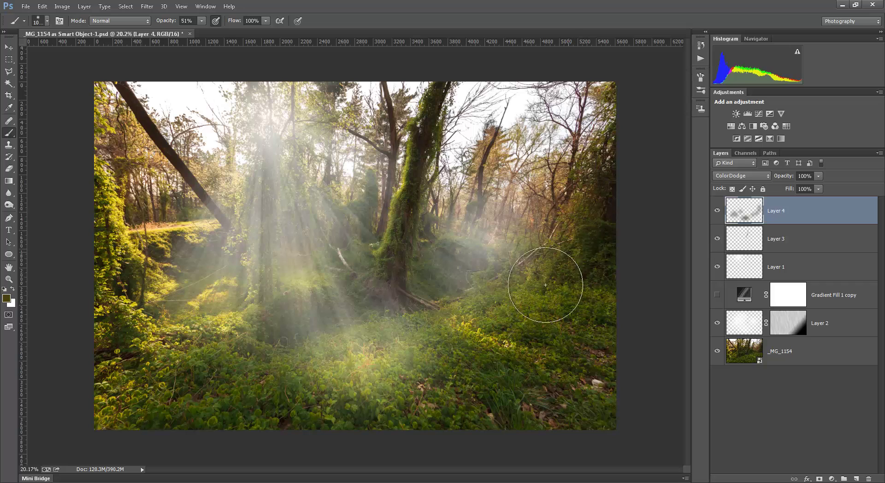
pyautogui.moveTo(373, 297)
pyautogui.mouseDown()
pyautogui.moveTo(355, 279)
pyautogui.moveTo(357, 307)
pyautogui.moveTo(352, 288)
pyautogui.mouseUp()
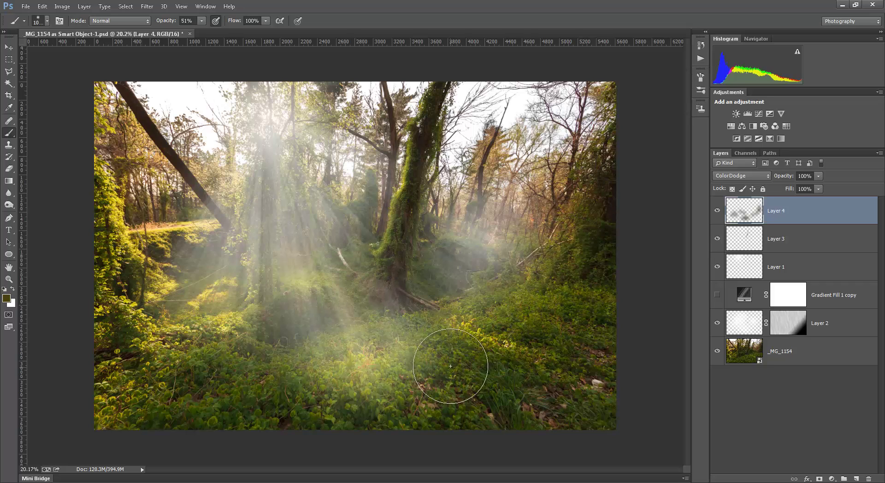
pyautogui.moveTo(447, 337)
pyautogui.mouseDown()
pyautogui.moveTo(326, 362)
pyautogui.moveTo(406, 362)
pyautogui.mouseUp()
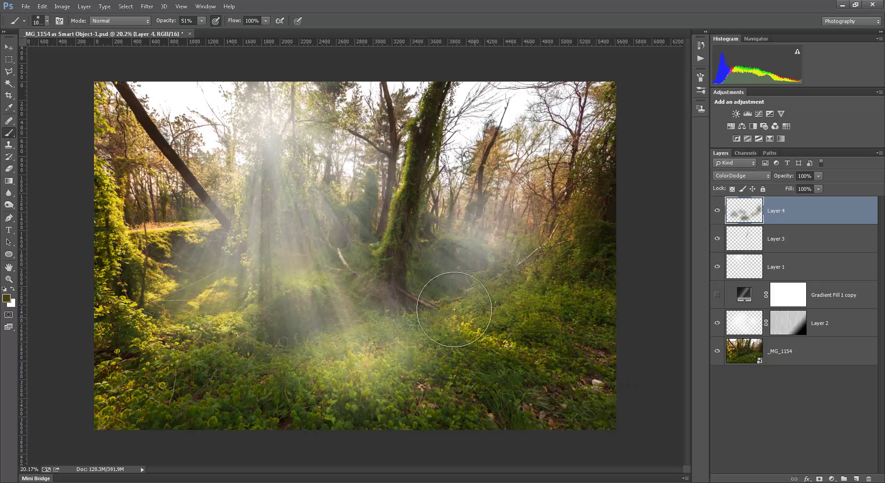
pyautogui.moveTo(342, 280)
pyautogui.mouseDown()
pyautogui.moveTo(314, 261)
pyautogui.moveTo(324, 265)
pyautogui.mouseUp()
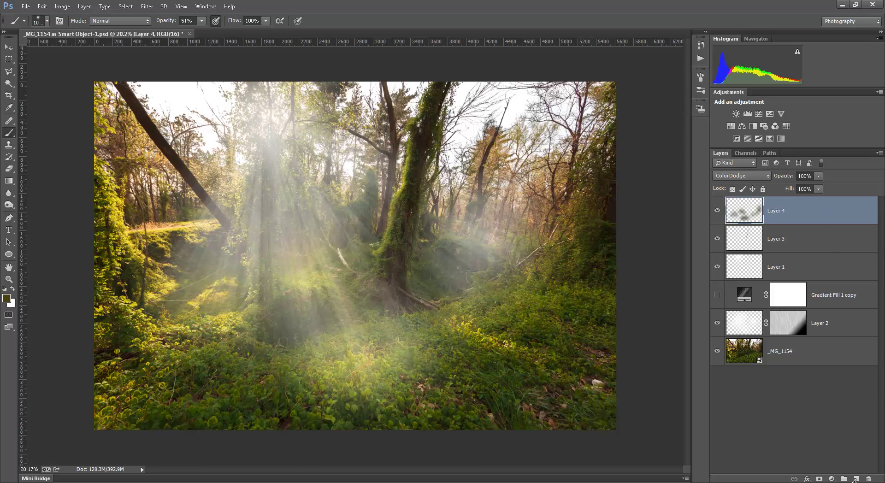
# Add a radial Gradient Fill layer with its centre moved over the upper-left trees.
pyautogui.click(832, 479)
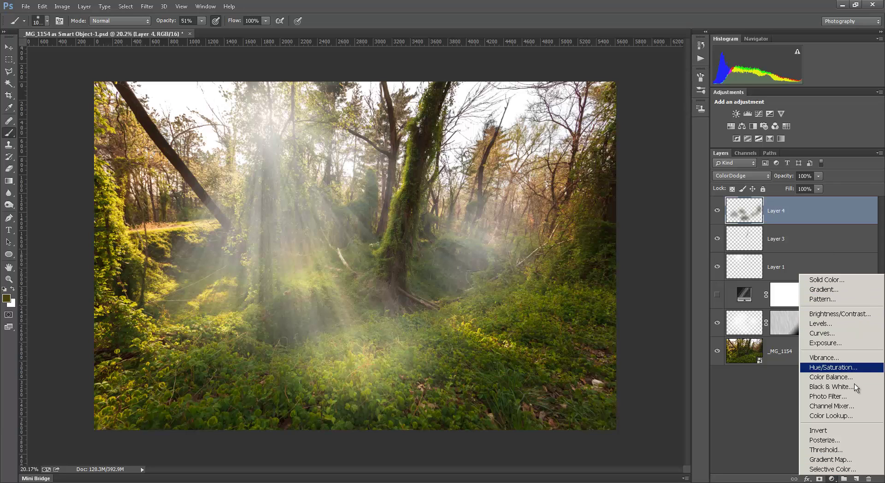
pyautogui.click(821, 291)
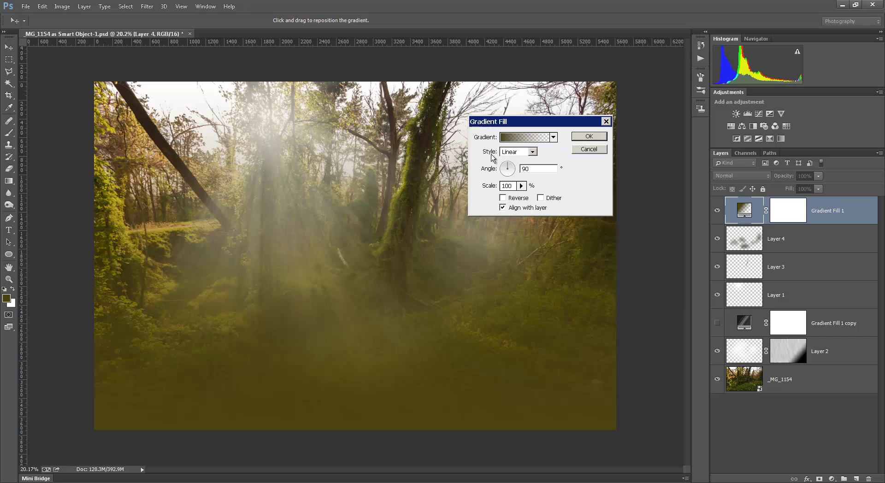
pyautogui.click(516, 153)
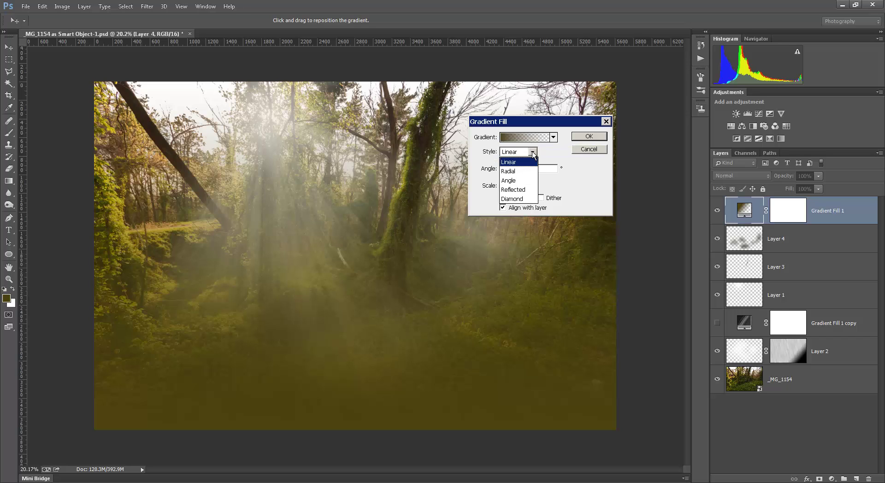
pyautogui.click(515, 171)
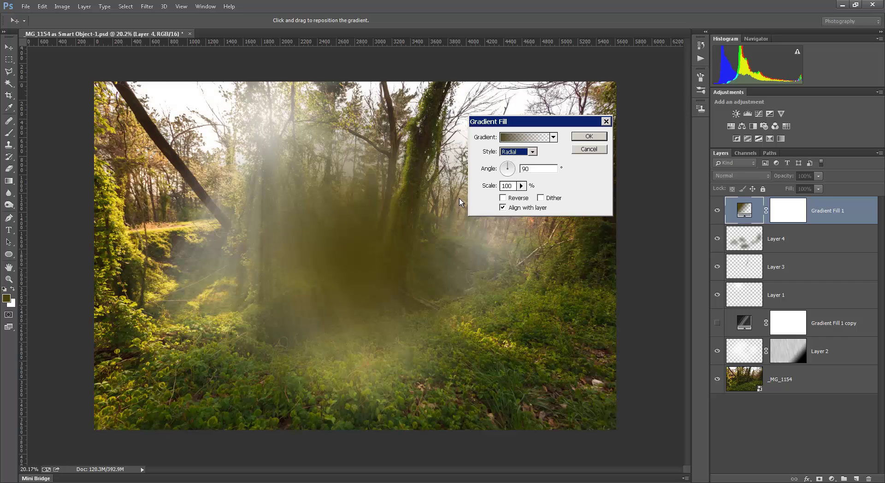
pyautogui.moveTo(385, 240); pyautogui.dragTo(309, 139)
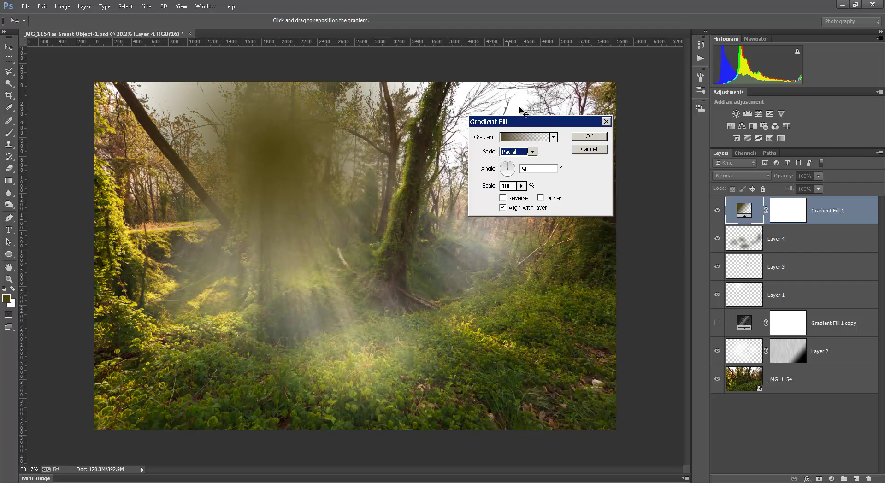
# Use the Orange, Yellow, Orange gradient with the yellow stop shifted toward the centre.
pyautogui.click(532, 138)
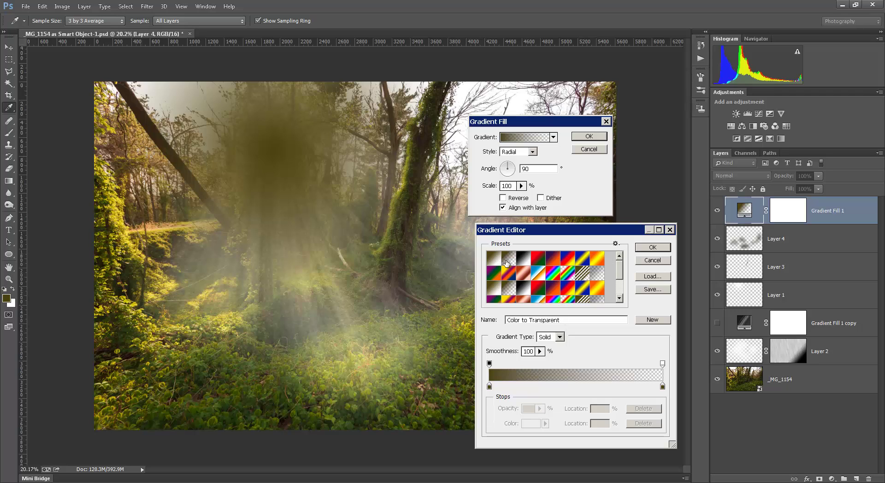
pyautogui.click(598, 261)
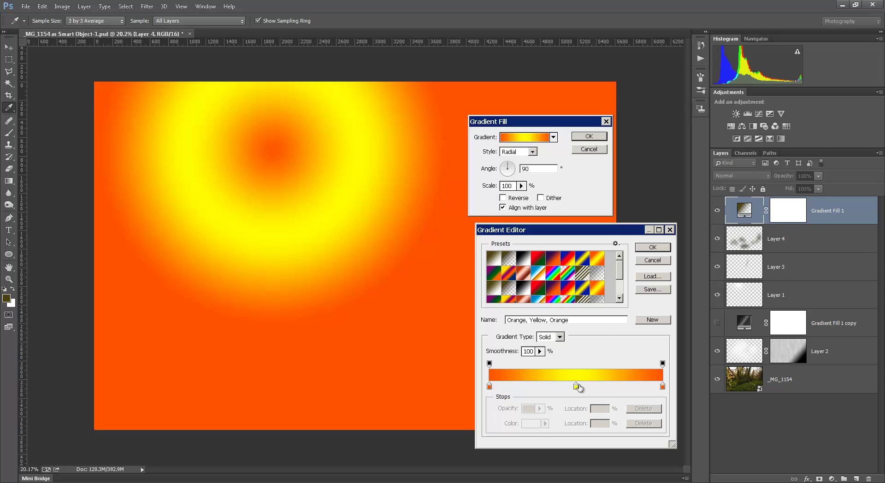
pyautogui.moveTo(576, 387); pyautogui.dragTo(490, 387)
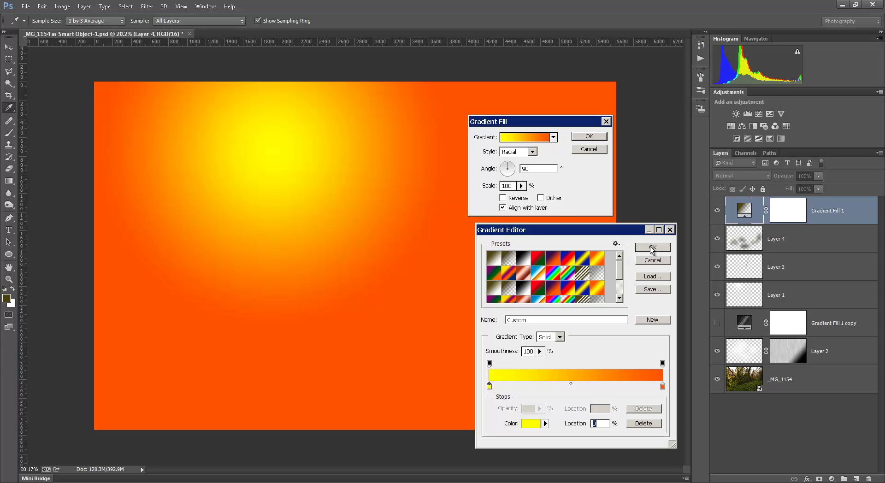
pyautogui.click(652, 249)
# Confirm the gradient fill and blend it as Soft Light at about 54% opacity.
pyautogui.click(585, 137)
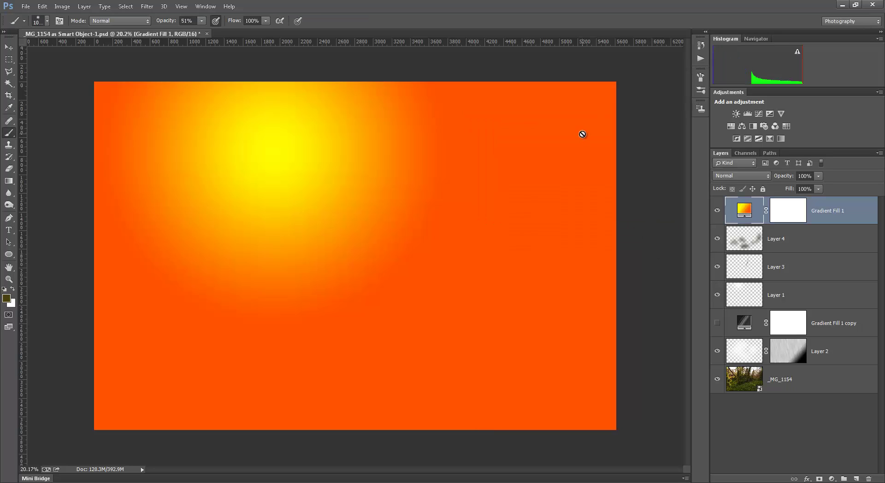
pyautogui.click(748, 175)
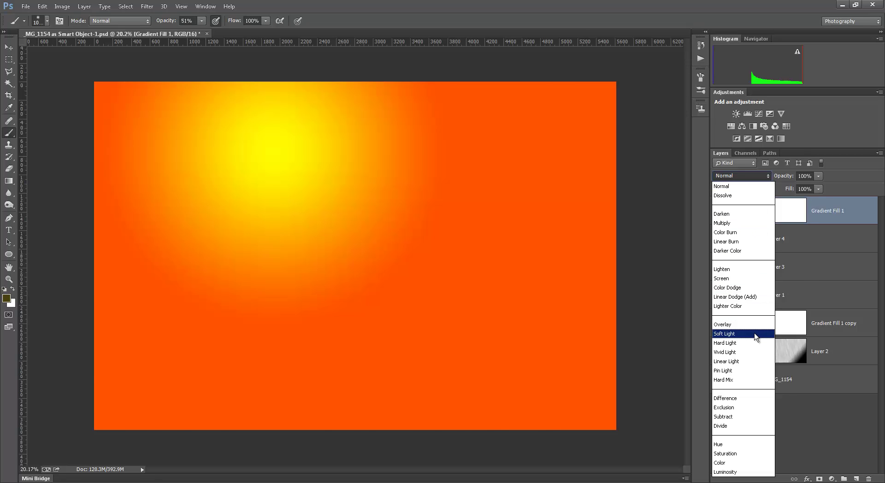
pyautogui.click(756, 337)
pyautogui.click(819, 176)
pyautogui.moveTo(818, 188); pyautogui.dragTo(787, 193)
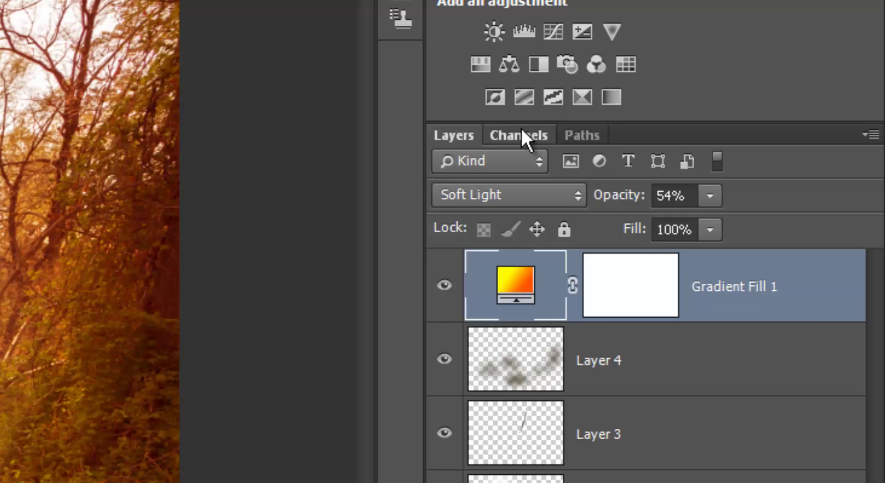
# Fill Gradient Fill 1's mask with the merged image using Apply Image.
pyautogui.click(748, 153)
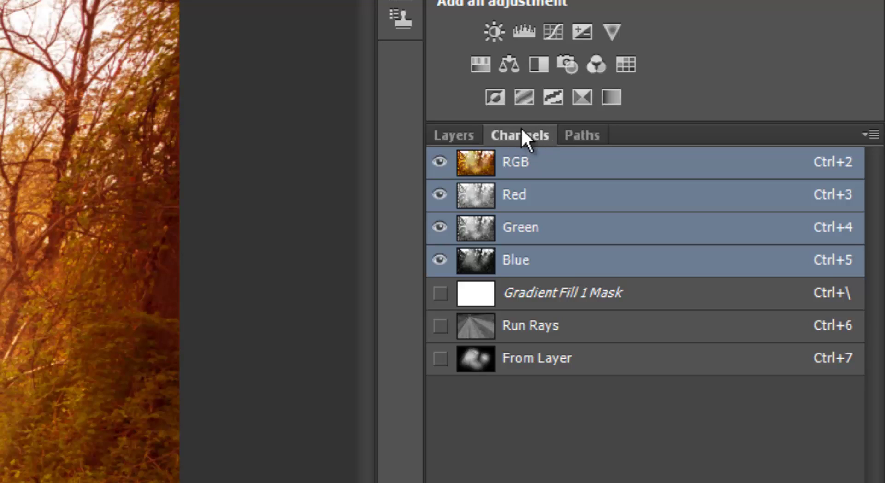
pyautogui.click(452, 136)
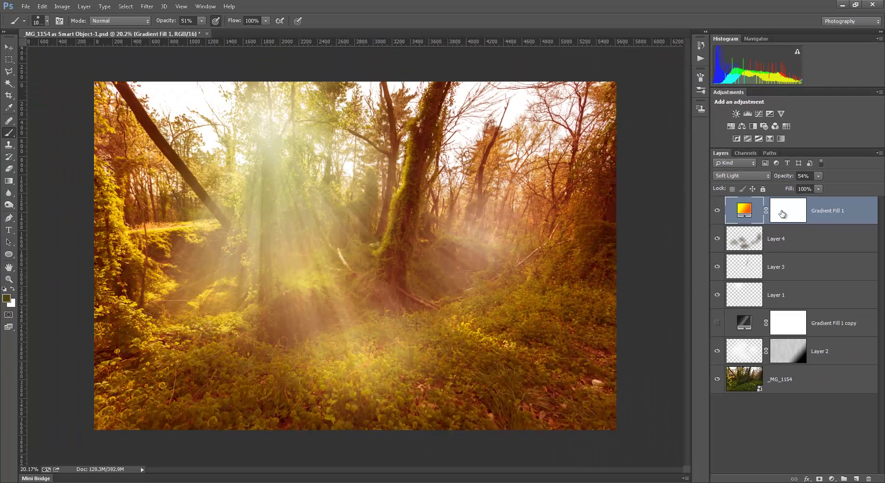
pyautogui.click(786, 215)
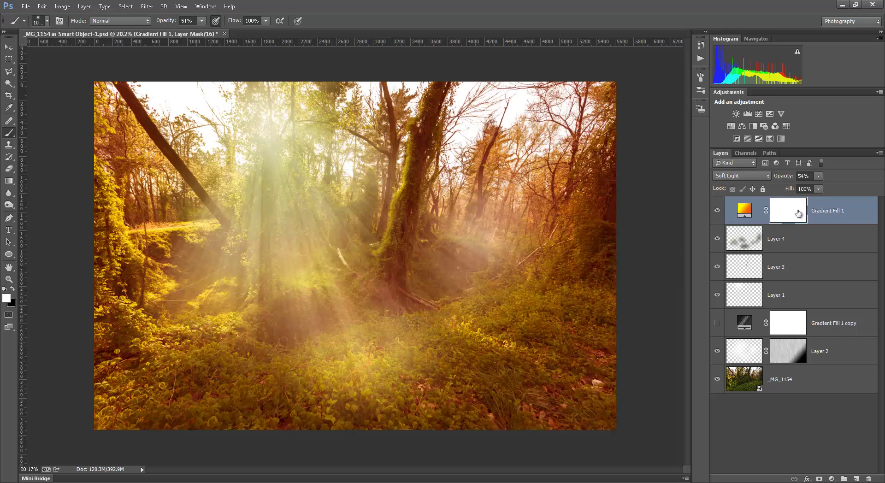
pyautogui.click(63, 7)
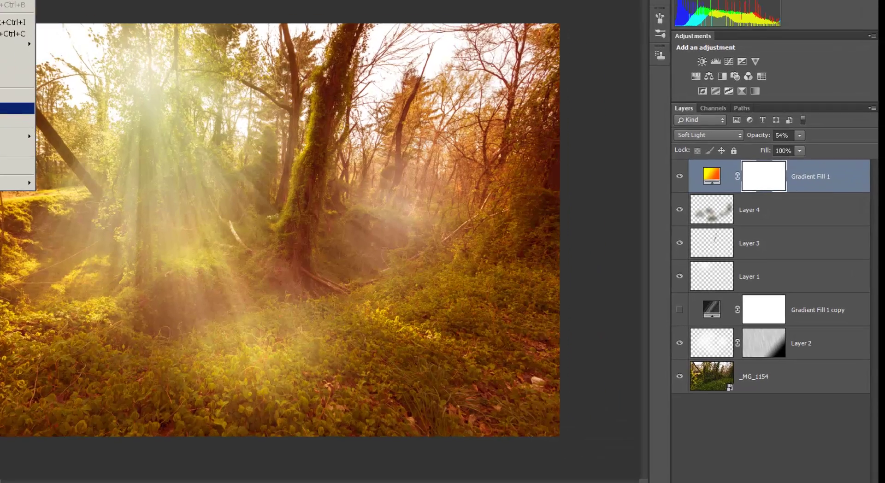
pyautogui.click(83, 153)
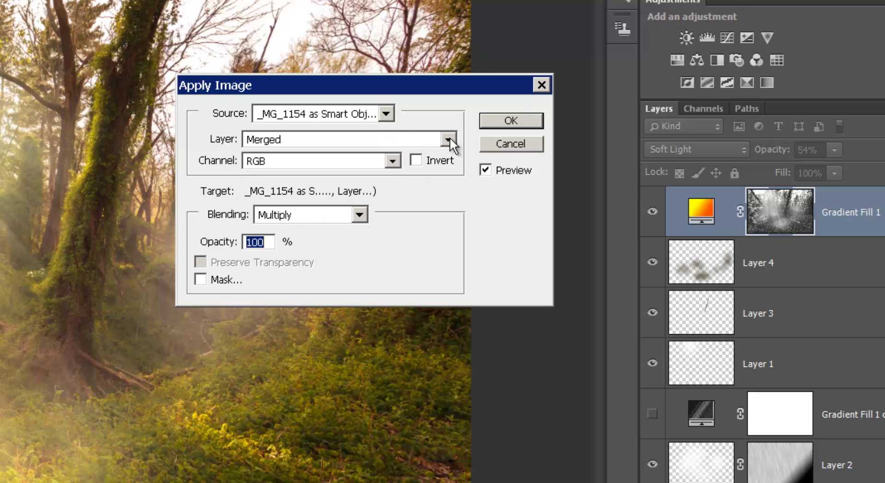
pyautogui.click(501, 119)
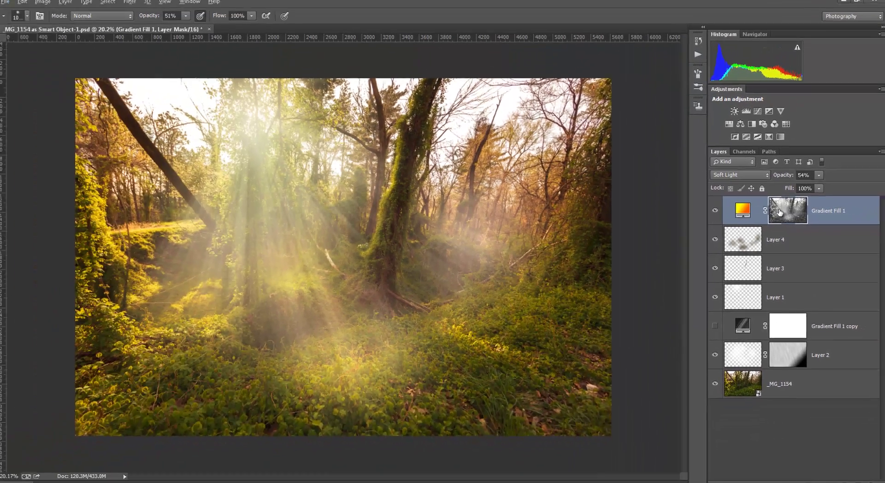
# View the mask on its own and paint it darker left of the central tree.
pyautogui.keyDown('alt'); pyautogui.click(757, 214); pyautogui.keyUp('alt')
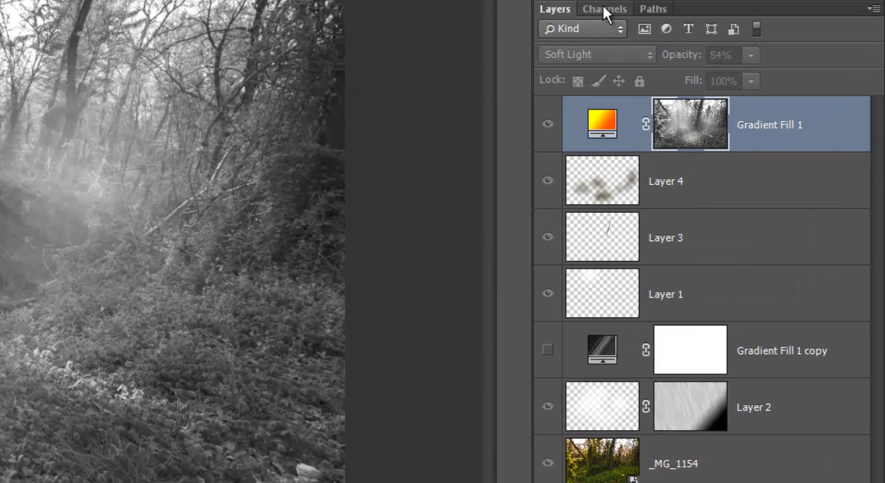
pyautogui.click(604, 9)
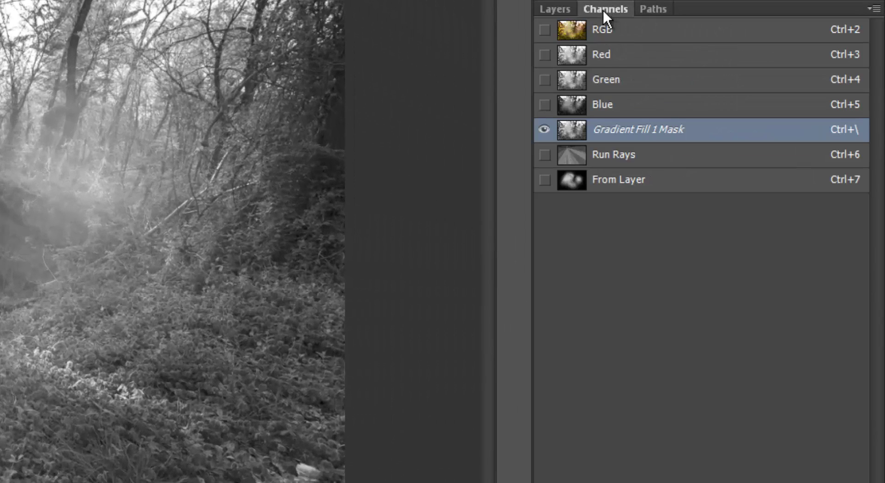
pyautogui.click(564, 8)
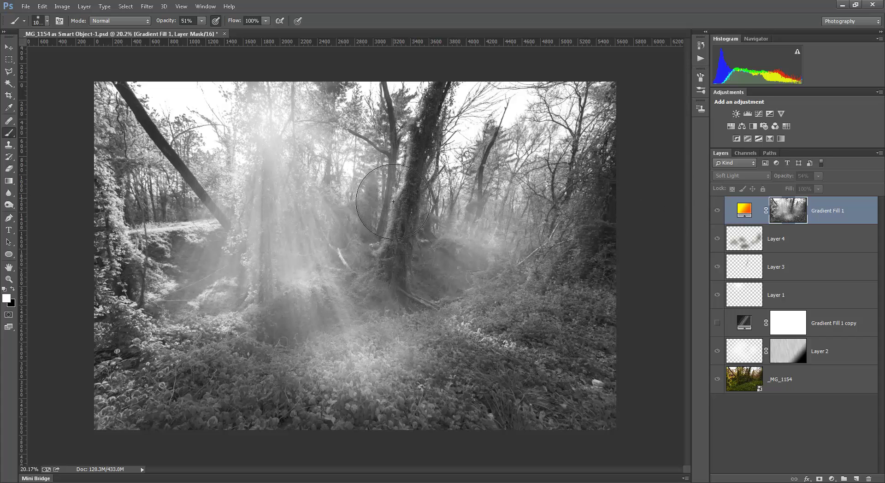
pyautogui.moveTo(394, 203)
pyautogui.mouseDown()
pyautogui.moveTo(429, 286)
pyautogui.moveTo(443, 239)
pyautogui.moveTo(419, 212)
pyautogui.moveTo(406, 280)
pyautogui.mouseUp()
# Return to the colour composite and toggle the warm glow off and on to compare.
pyautogui.keyDown('alt'); pyautogui.click(797, 215); pyautogui.keyUp('alt')
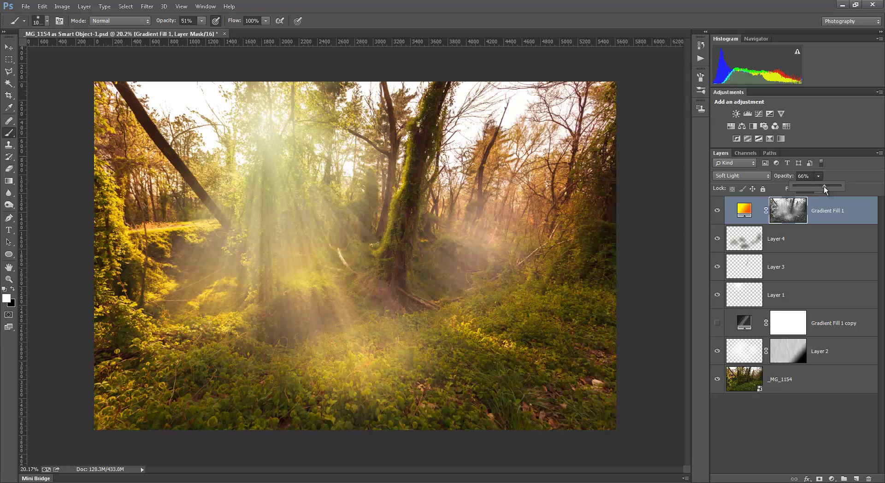
pyautogui.click(717, 211)
pyautogui.click(717, 211)
pyautogui.click(717, 212)
pyautogui.click(717, 212)
# Apply Levels to the glow mask with black point 47 and white point 227.
pyautogui.click(64, 7)
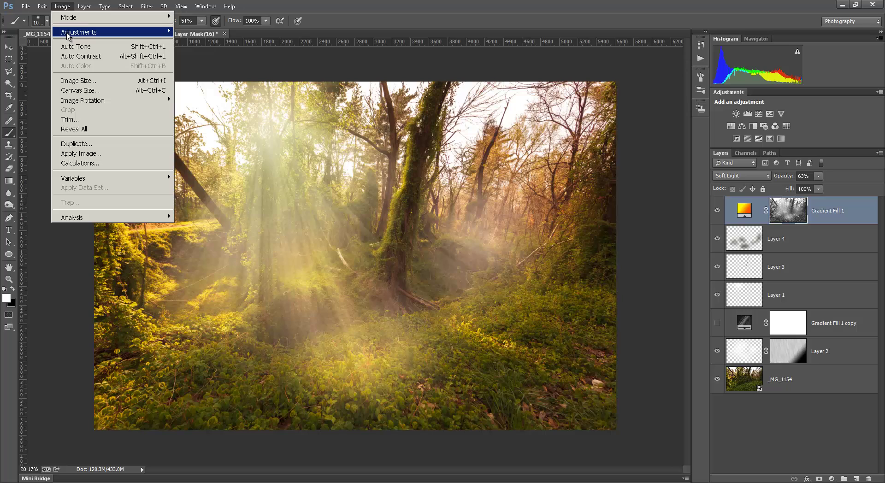
pyautogui.moveTo(69, 37)
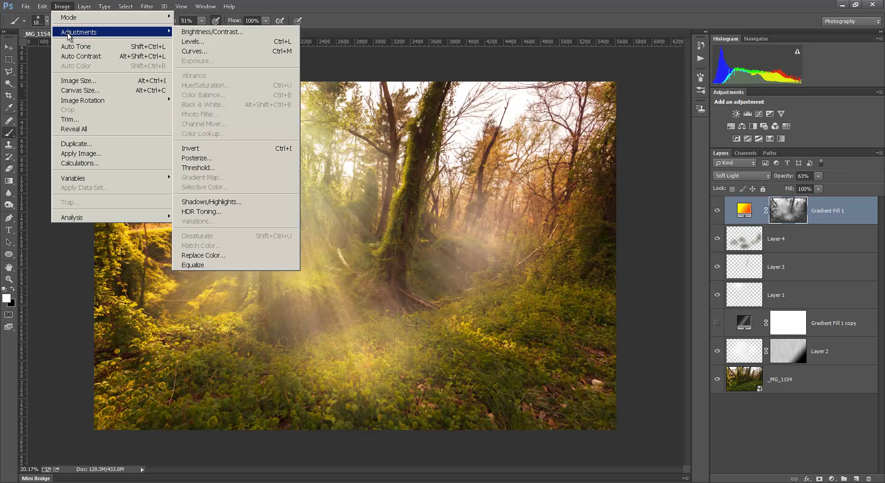
pyautogui.click(202, 43)
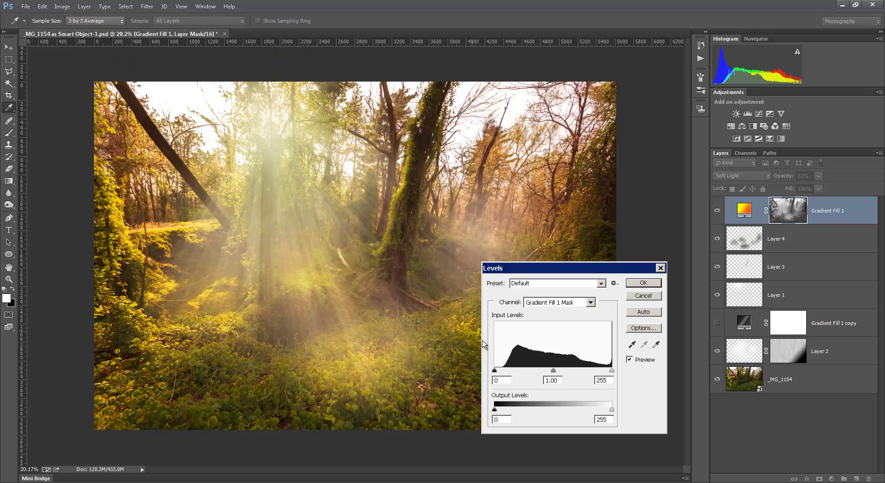
pyautogui.moveTo(489, 371); pyautogui.dragTo(499, 370)
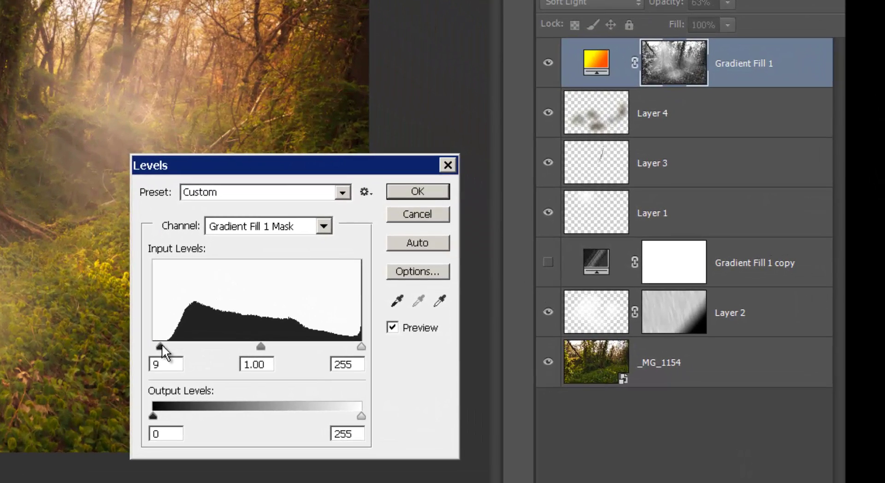
pyautogui.moveTo(162, 344); pyautogui.dragTo(184, 345)
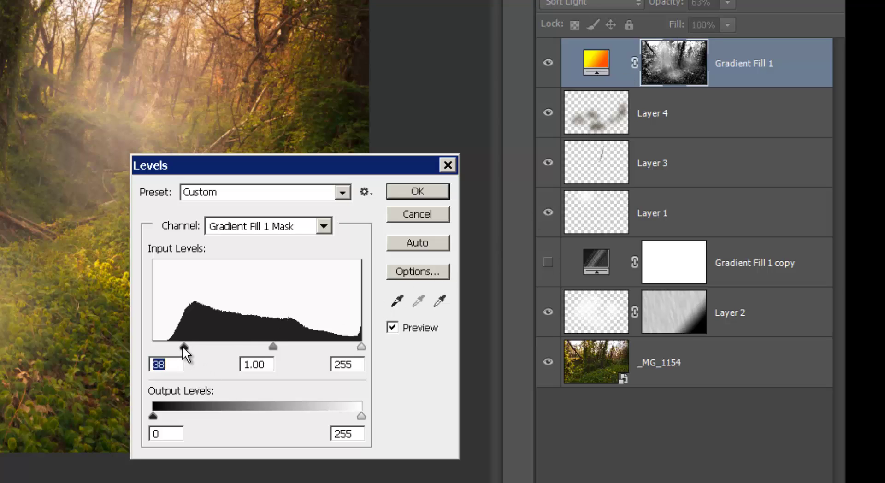
pyautogui.moveTo(182, 346); pyautogui.dragTo(192, 346)
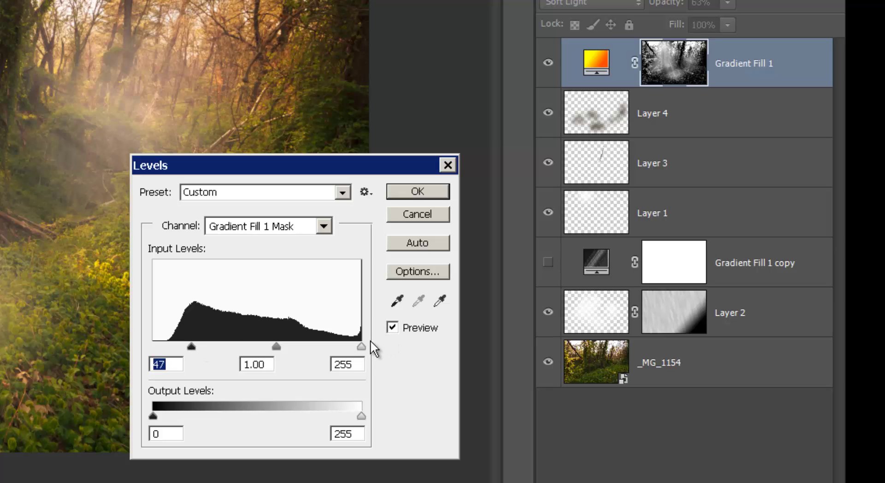
pyautogui.moveTo(359, 346); pyautogui.dragTo(317, 346)
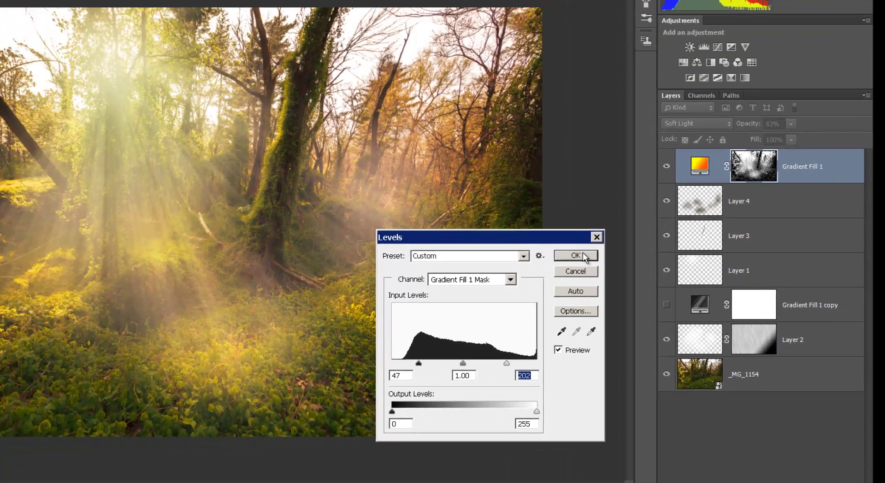
pyautogui.click(581, 255)
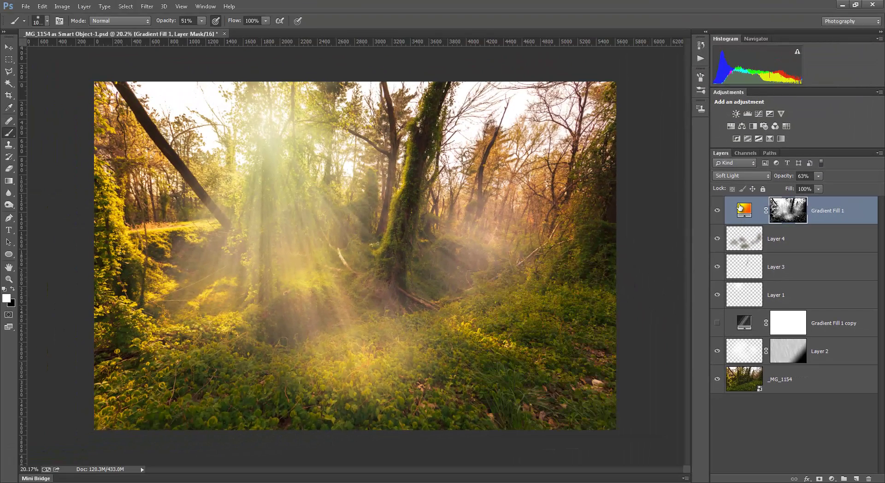
# Compare the glow on and off, then try Overlay blending at about 31% opacity.
pyautogui.click(717, 210)
pyautogui.click(717, 211)
pyautogui.click(717, 211)
pyautogui.click(717, 210)
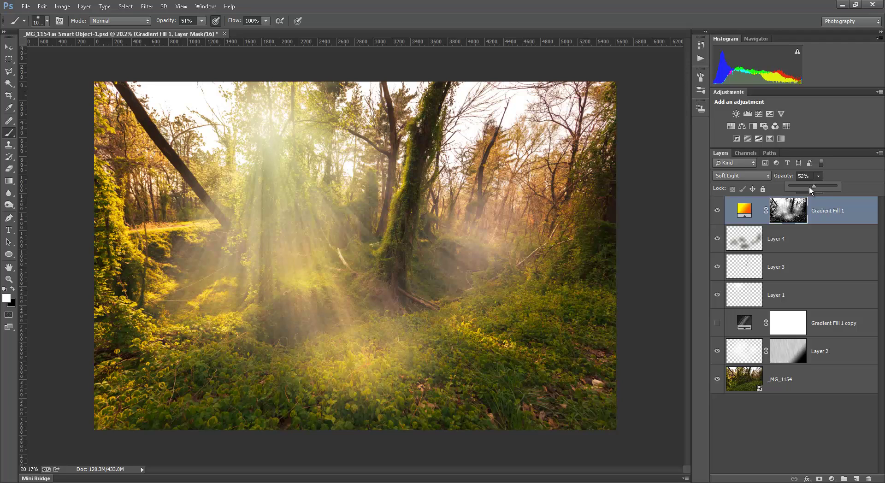
pyautogui.click(745, 174)
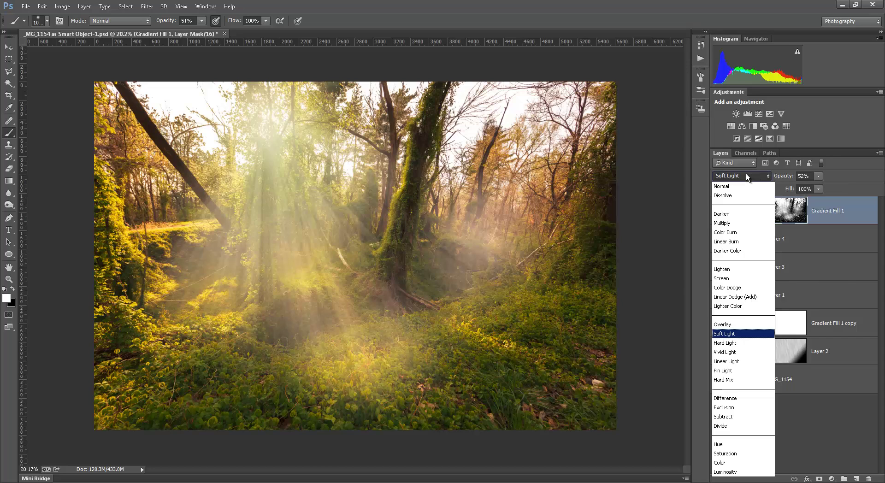
pyautogui.click(744, 325)
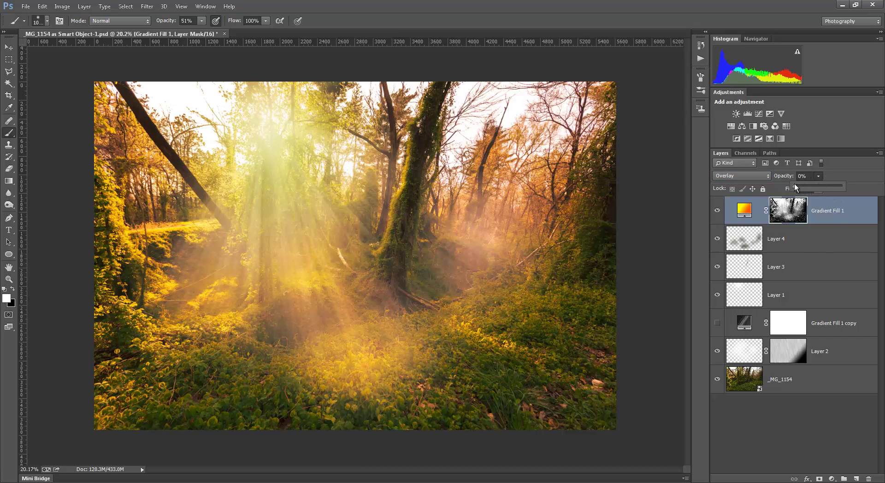
pyautogui.moveTo(805, 184); pyautogui.dragTo(810, 184)
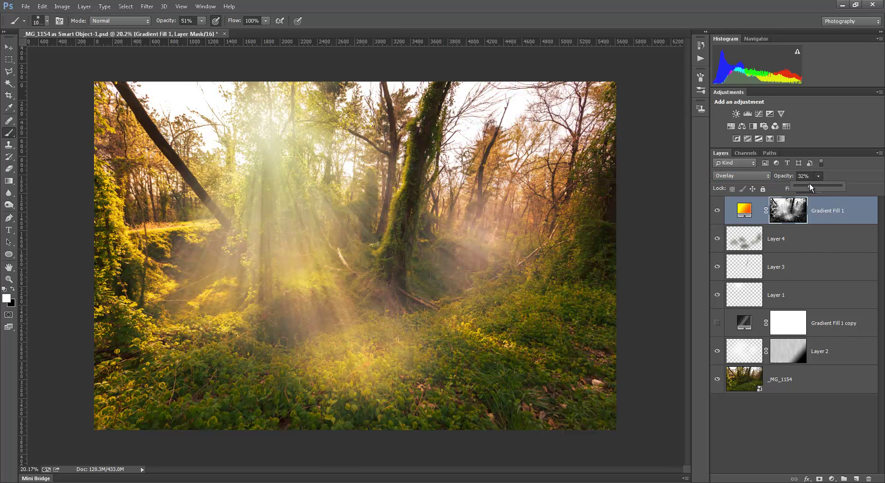
# Switch the glow back to Soft Light, compare again and set opacity to 39%.
pyautogui.click(757, 175)
pyautogui.click(754, 334)
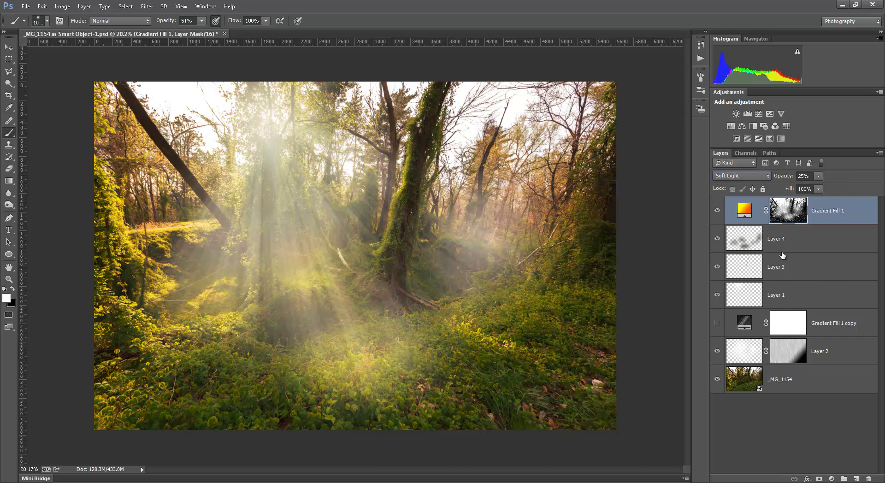
pyautogui.click(718, 211)
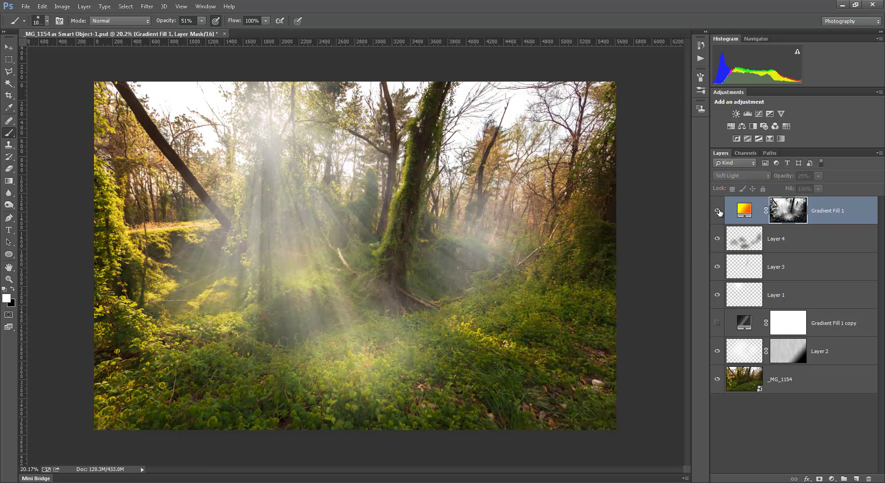
pyautogui.click(718, 211)
pyautogui.click(819, 177)
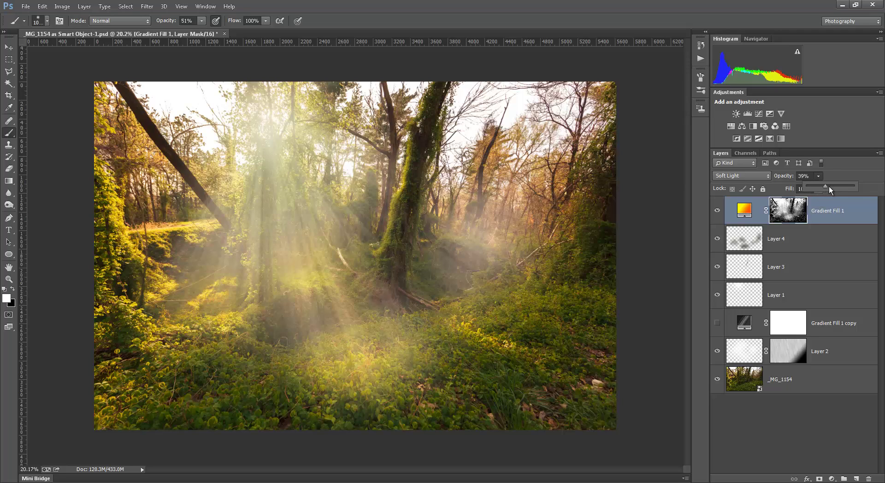
pyautogui.click(860, 214)
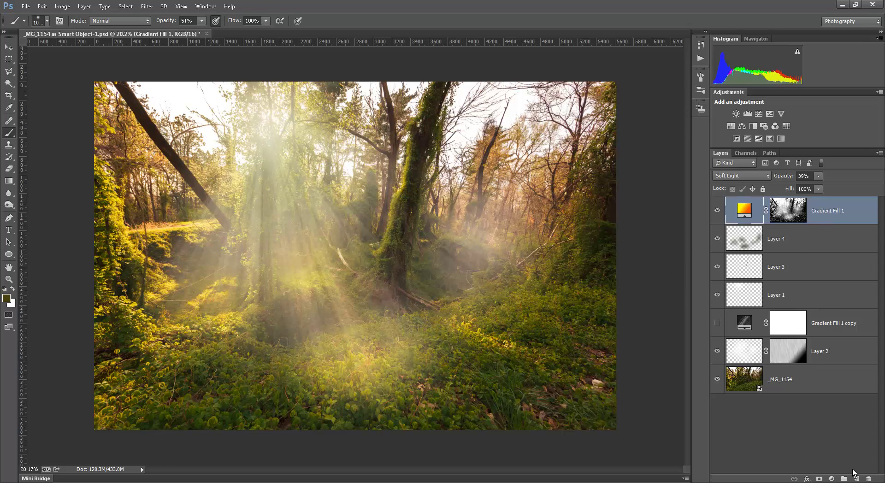
# Add a Levels adjustment layer with the white Output Level lowered to 168.
pyautogui.click(832, 479)
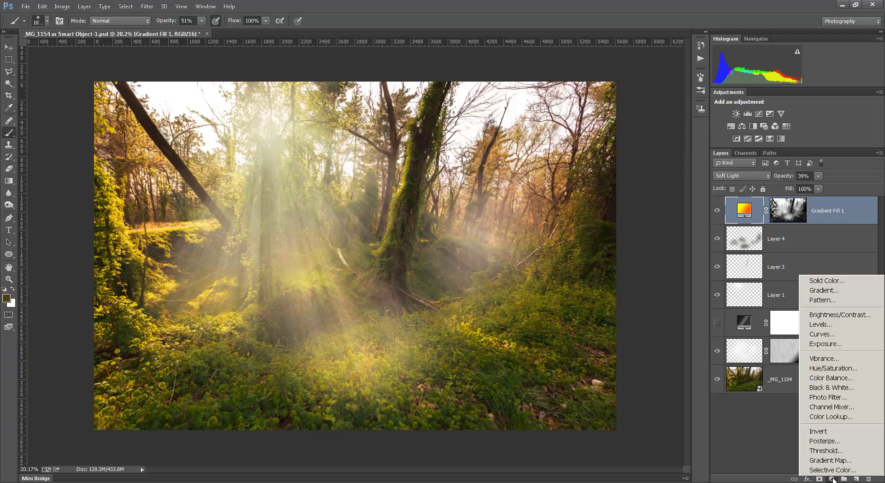
pyautogui.click(820, 325)
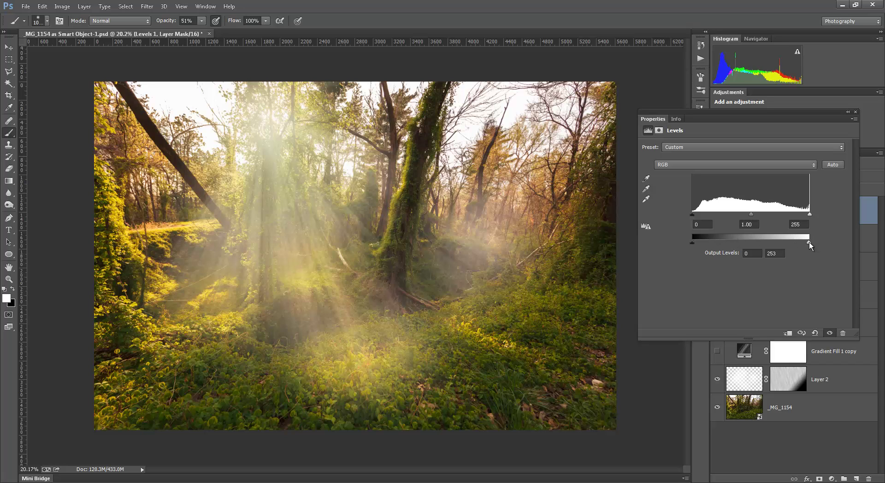
pyautogui.moveTo(806, 242); pyautogui.dragTo(791, 243)
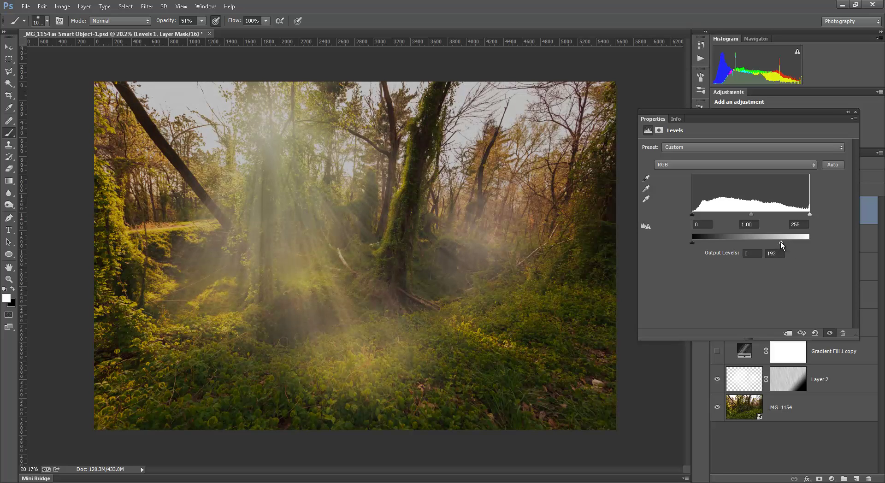
pyautogui.moveTo(781, 242)
pyautogui.mouseDown()
pyautogui.moveTo(740, 244)
pyautogui.moveTo(795, 243)
pyautogui.moveTo(770, 245)
pyautogui.mouseUp()
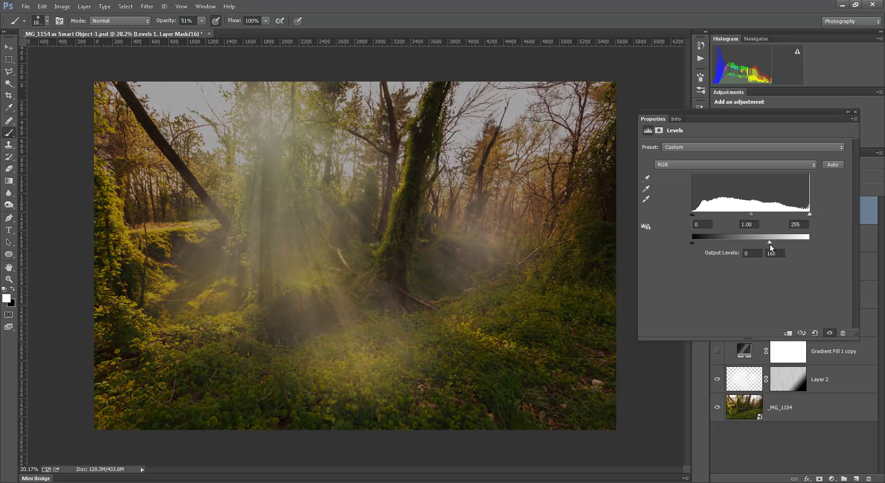
pyautogui.click(856, 113)
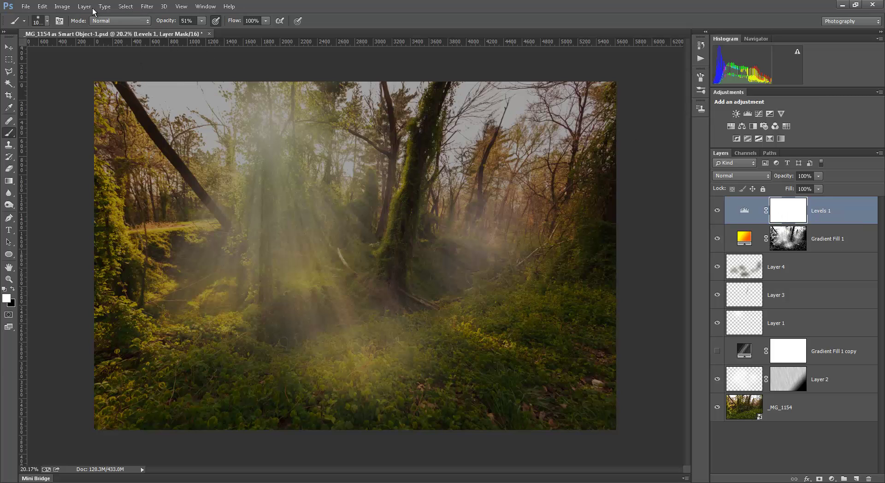
# Fill the Levels 1 mask black using Image > Adjustments > Invert.
pyautogui.click(65, 6)
pyautogui.moveTo(86, 33)
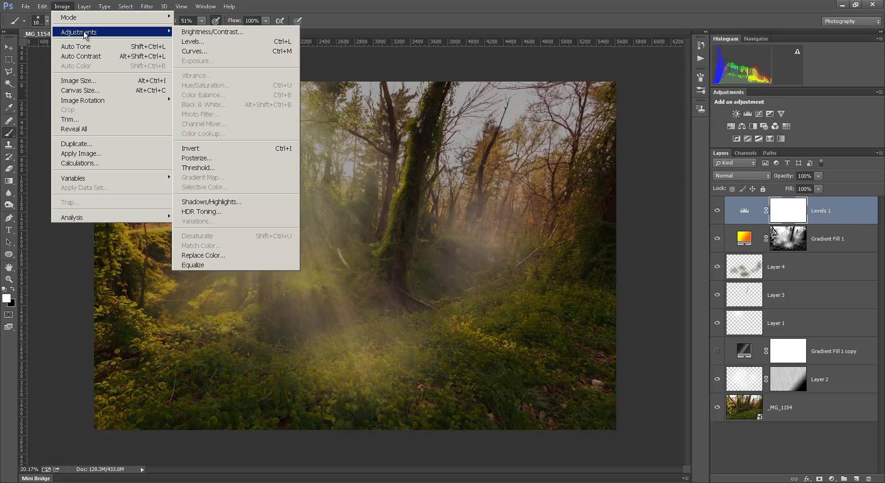
pyautogui.click(238, 152)
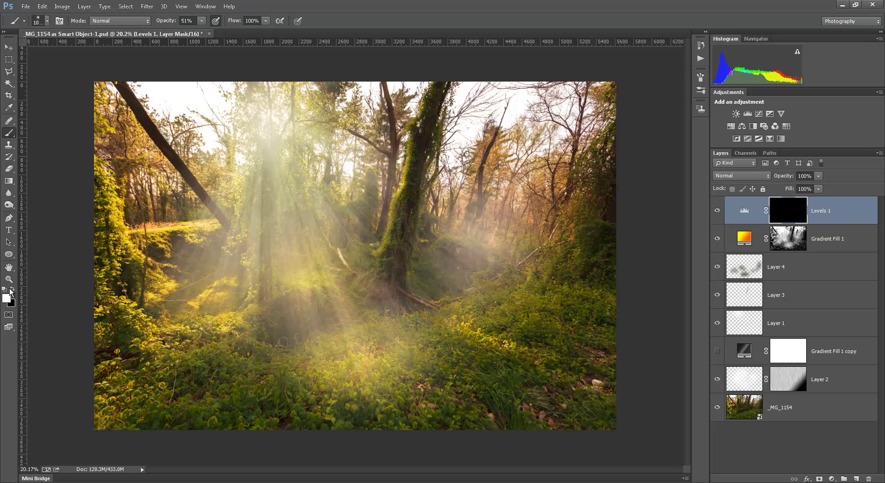
# Set the brush to 121 px and paint the darkening onto the central tree trunk.
pyautogui.rightClick(419, 214)
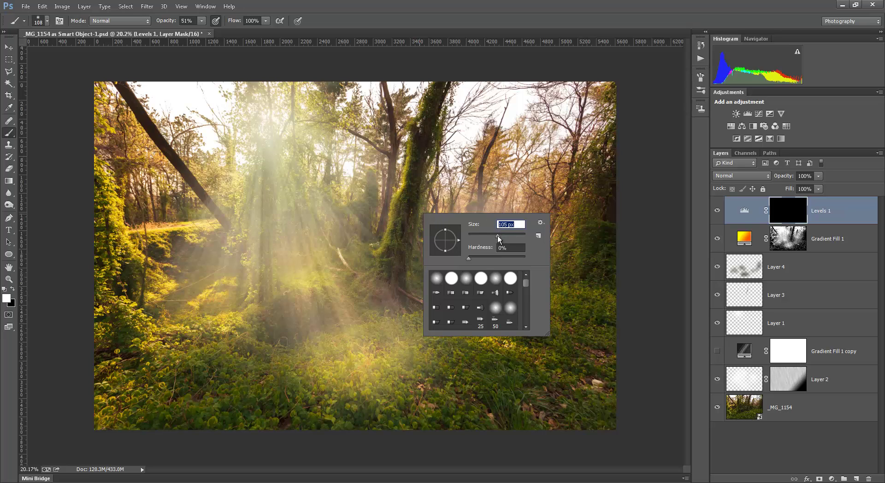
pyautogui.moveTo(498, 238); pyautogui.dragTo(500, 236)
pyautogui.press('Return')
pyautogui.moveTo(419, 179)
pyautogui.mouseDown()
pyautogui.moveTo(398, 259)
pyautogui.moveTo(406, 241)
pyautogui.moveTo(407, 250)
pyautogui.moveTo(390, 283)
pyautogui.moveTo(399, 277)
pyautogui.moveTo(394, 290)
pyautogui.moveTo(406, 300)
pyautogui.moveTo(400, 253)
pyautogui.moveTo(424, 145)
pyautogui.mouseUp()
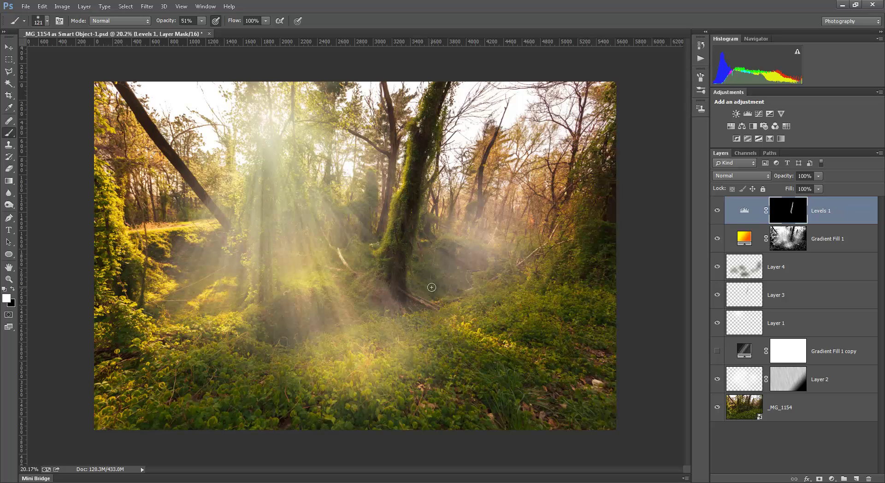
# With a 407 px brush, paint darkening over the hazy ground and both grass areas.
pyautogui.rightClick(444, 272)
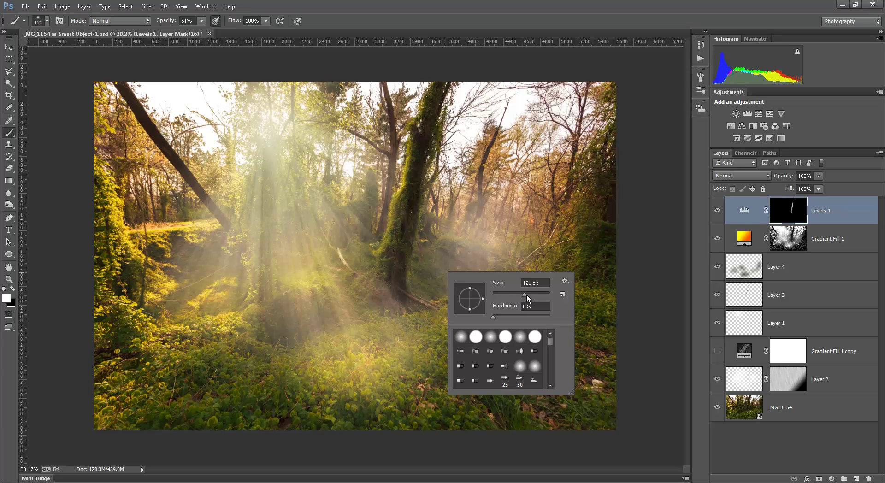
pyautogui.moveTo(534, 295); pyautogui.dragTo(543, 295)
pyautogui.click(344, 314)
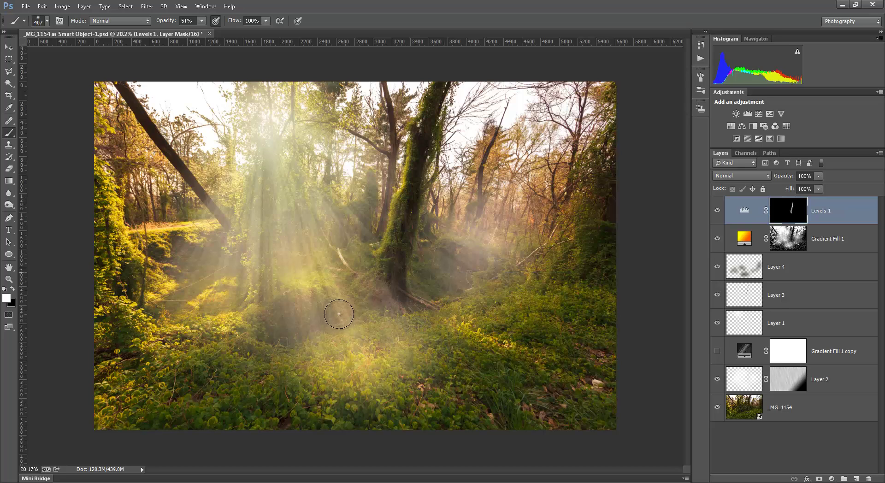
pyautogui.moveTo(282, 333)
pyautogui.mouseDown()
pyautogui.moveTo(397, 315)
pyautogui.moveTo(436, 296)
pyautogui.moveTo(445, 277)
pyautogui.moveTo(475, 255)
pyautogui.mouseUp()
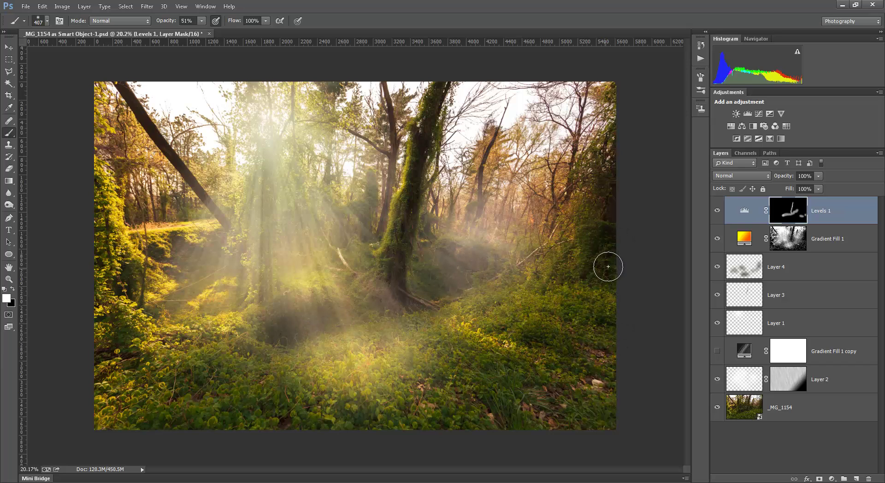
pyautogui.moveTo(506, 372); pyautogui.dragTo(483, 369)
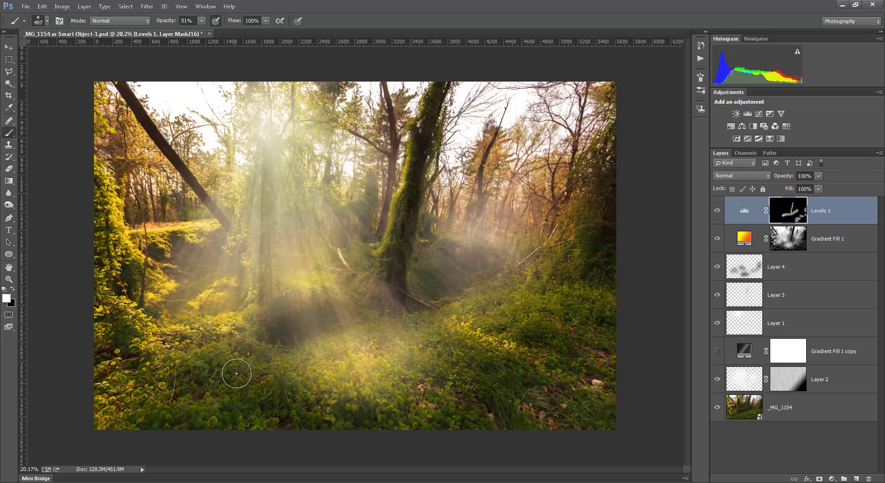
pyautogui.moveTo(143, 378)
pyautogui.mouseDown()
pyautogui.moveTo(122, 330)
pyautogui.moveTo(113, 364)
pyautogui.moveTo(136, 330)
pyautogui.moveTo(171, 305)
pyautogui.moveTo(151, 310)
pyautogui.moveTo(142, 286)
pyautogui.moveTo(127, 288)
pyautogui.moveTo(306, 276)
pyautogui.moveTo(277, 253)
pyautogui.moveTo(190, 250)
pyautogui.moveTo(172, 258)
pyautogui.moveTo(192, 273)
pyautogui.moveTo(177, 323)
pyautogui.mouseUp()
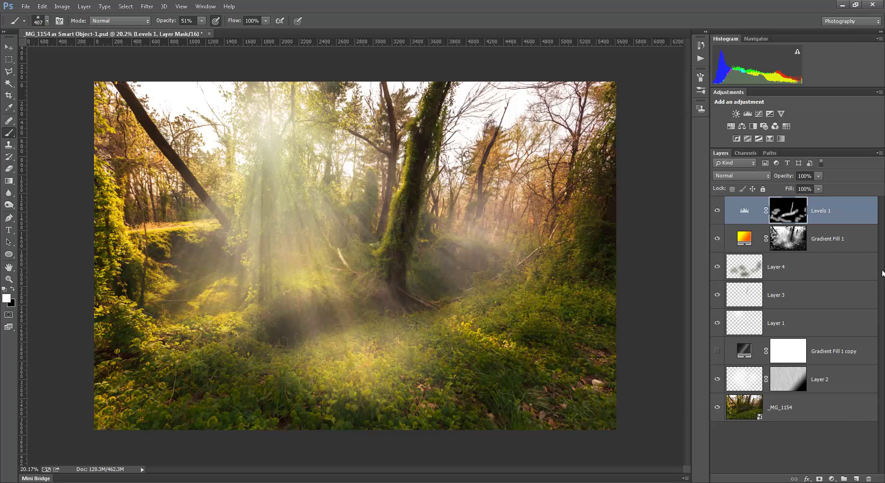
# Apply a 7.8 px Gaussian Blur to the Levels 1 mask.
pyautogui.click(146, 7)
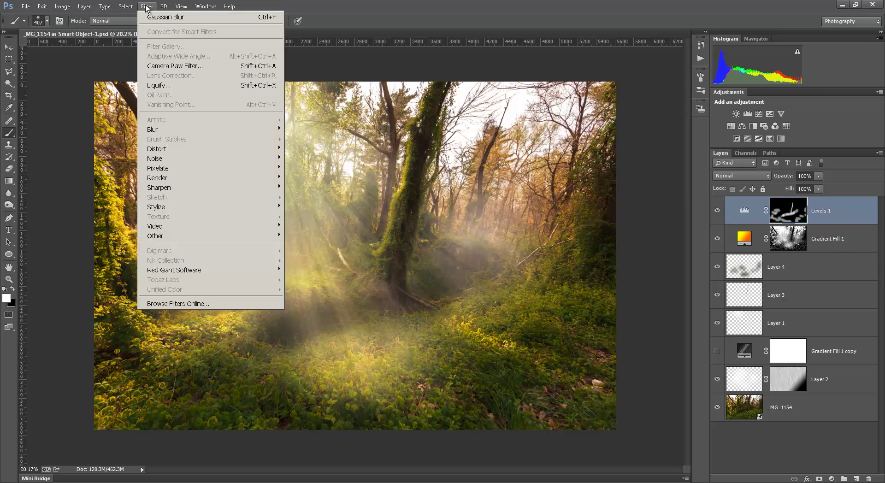
pyautogui.moveTo(207, 131)
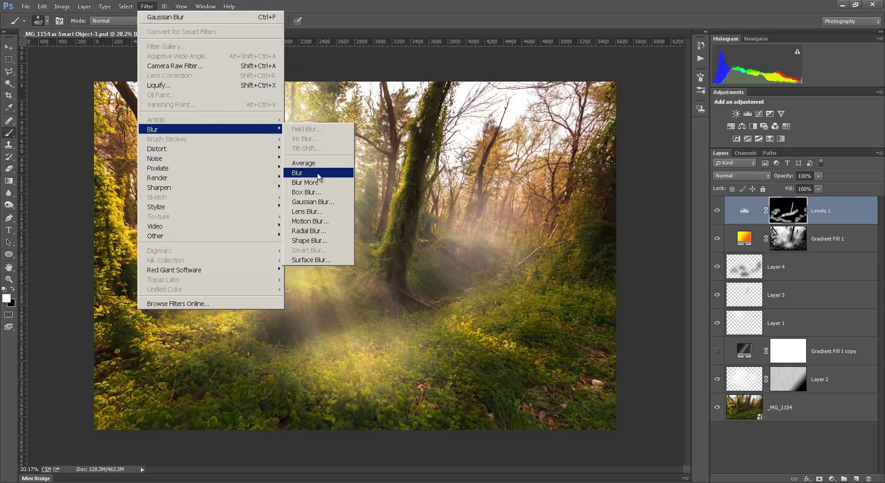
pyautogui.click(327, 204)
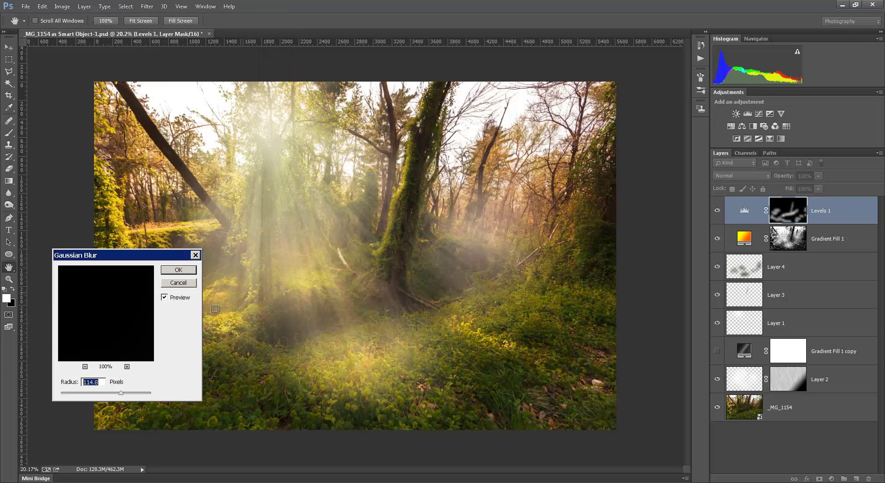
pyautogui.moveTo(119, 395); pyautogui.dragTo(95, 395)
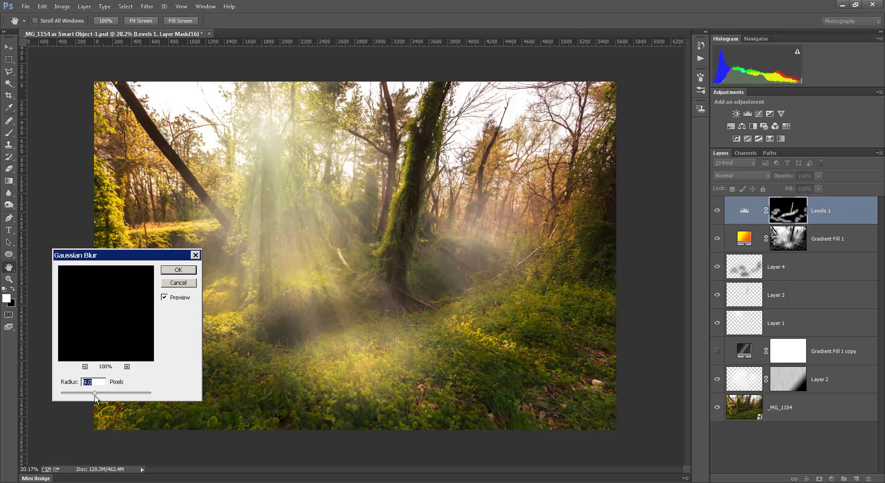
pyautogui.click(182, 271)
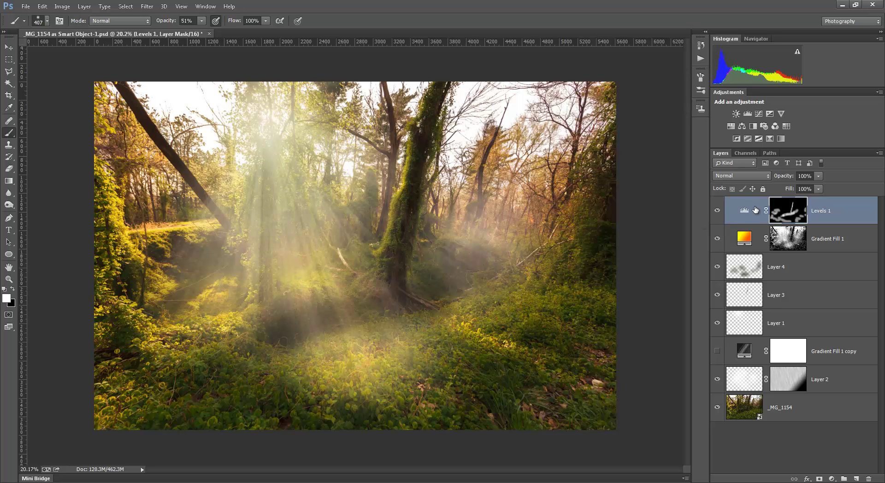
# Move Levels 1 directly above _MG_1154 and toggle its visibility to compare the darkening.
pyautogui.moveTo(755, 210); pyautogui.dragTo(778, 396)
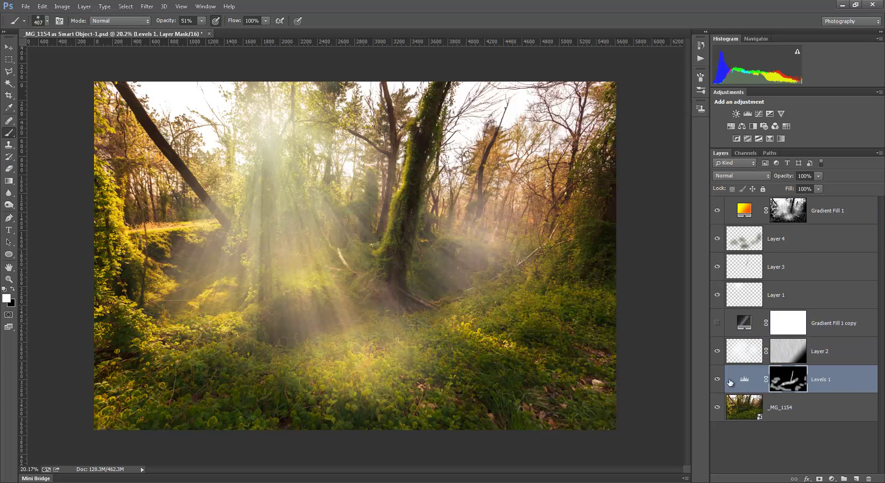
pyautogui.click(717, 379)
pyautogui.click(716, 379)
pyautogui.click(717, 380)
pyautogui.click(717, 380)
pyautogui.click(843, 211)
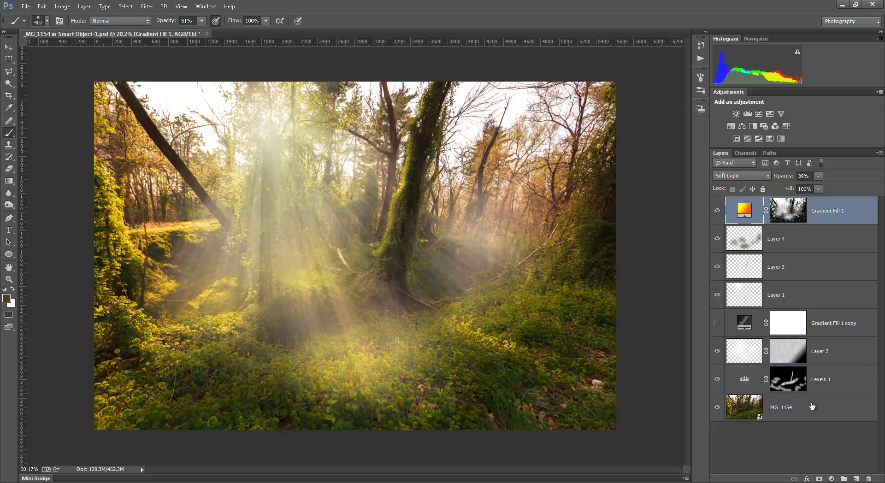
# On a new Layer 5, dab a 1341 px soft white brush twice in the upper-left treetops.
pyautogui.click(857, 479)
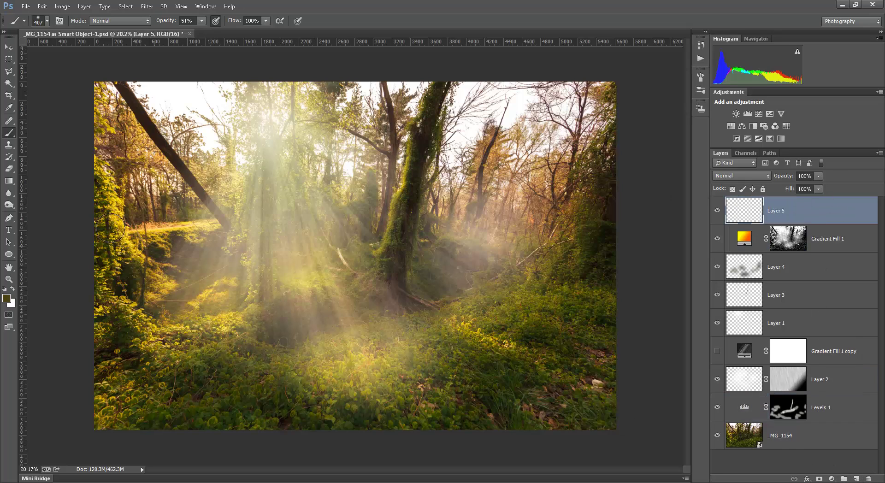
pyautogui.click(13, 289)
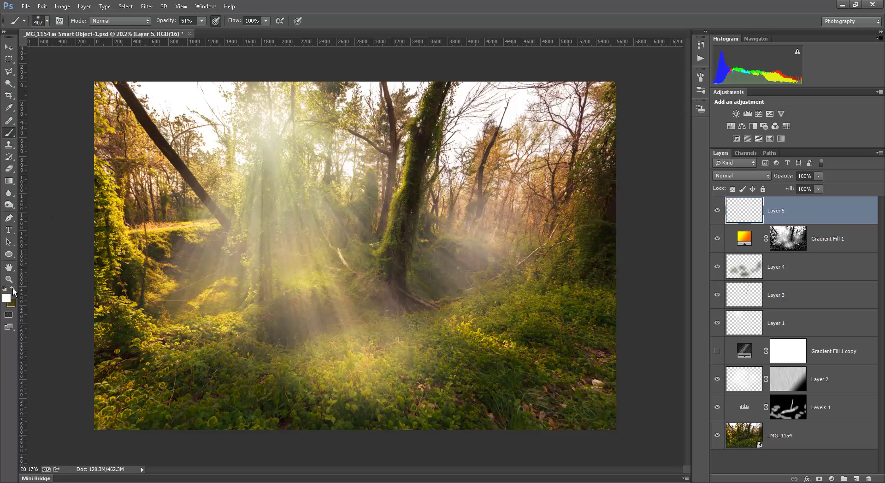
pyautogui.rightClick(307, 135)
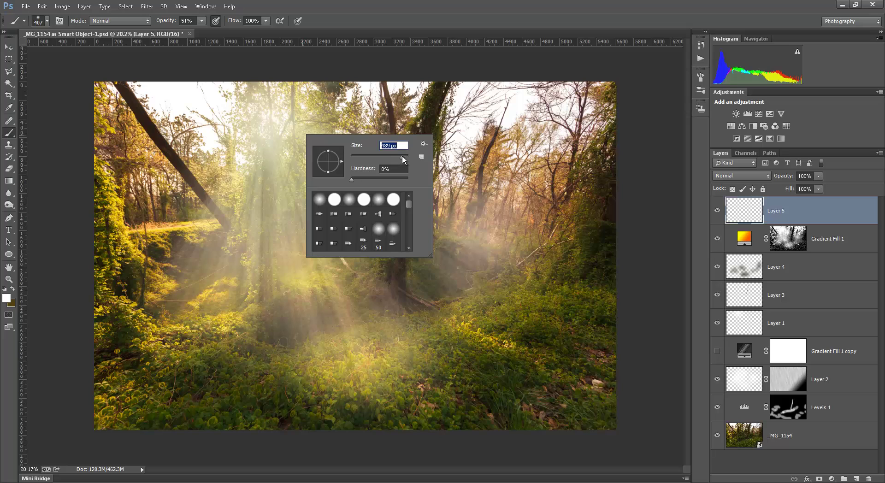
pyautogui.moveTo(405, 156); pyautogui.dragTo(403, 156)
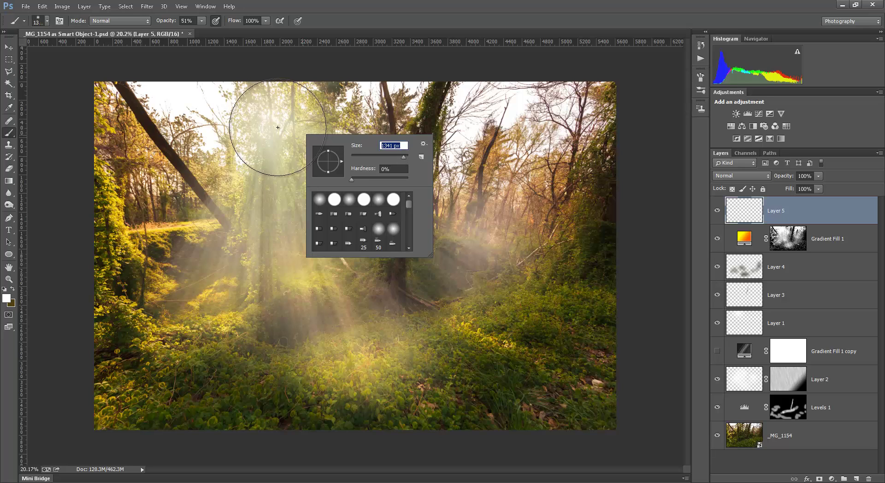
pyautogui.click(433, 19)
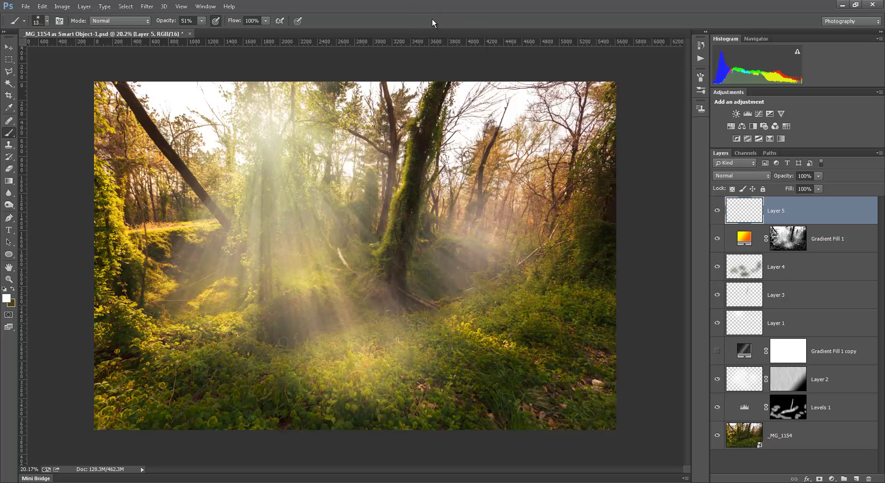
pyautogui.click(270, 129)
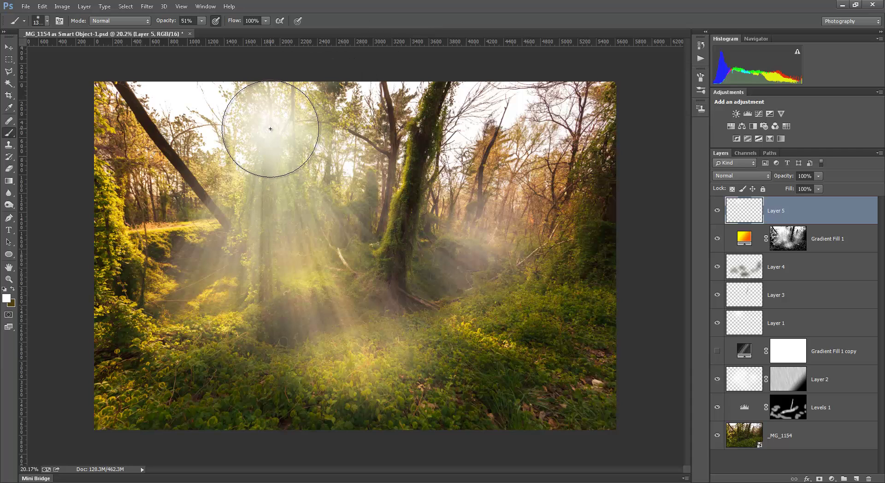
pyautogui.click(271, 129)
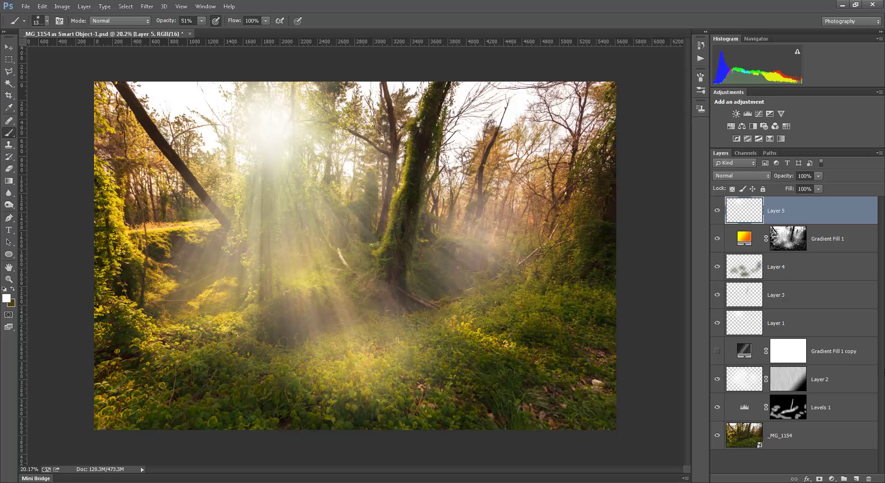